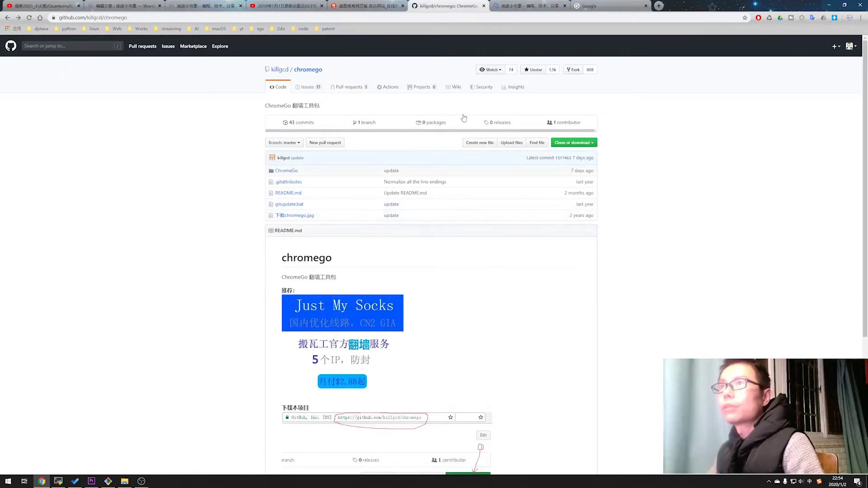
Review the chromego repository's README and its clone or download options on GitHub.
{"action": "left_click_drag", "start_coordinate": [352, 77], "coordinate": [285, 61]}
{"action": "left_click", "coordinate": [303, 267]}
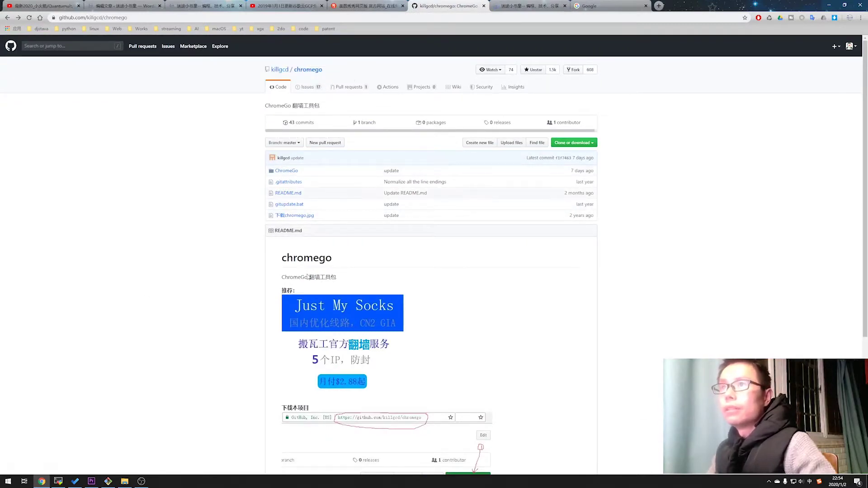
{"action": "scroll", "coordinate": [352, 268], "scroll_direction": "down", "scroll_amount": 2}
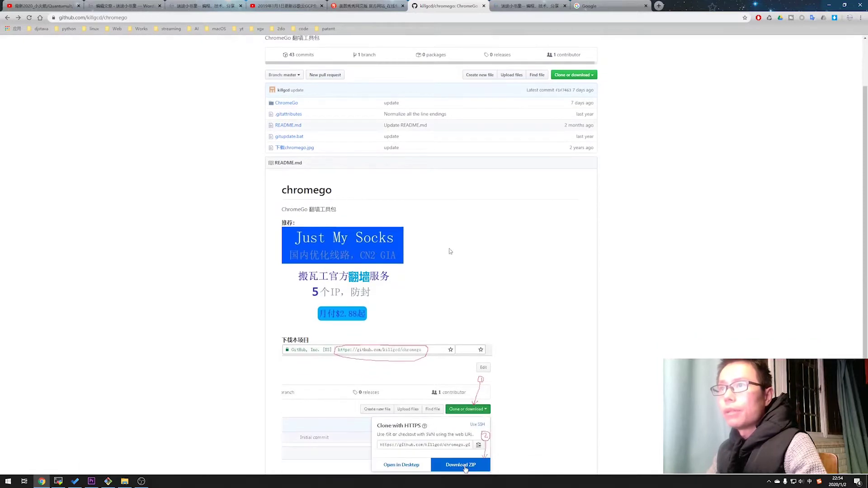
{"action": "scroll", "coordinate": [510, 254], "scroll_direction": "down", "scroll_amount": 4}
{"action": "scroll", "coordinate": [517, 291], "scroll_direction": "up", "scroll_amount": 6}
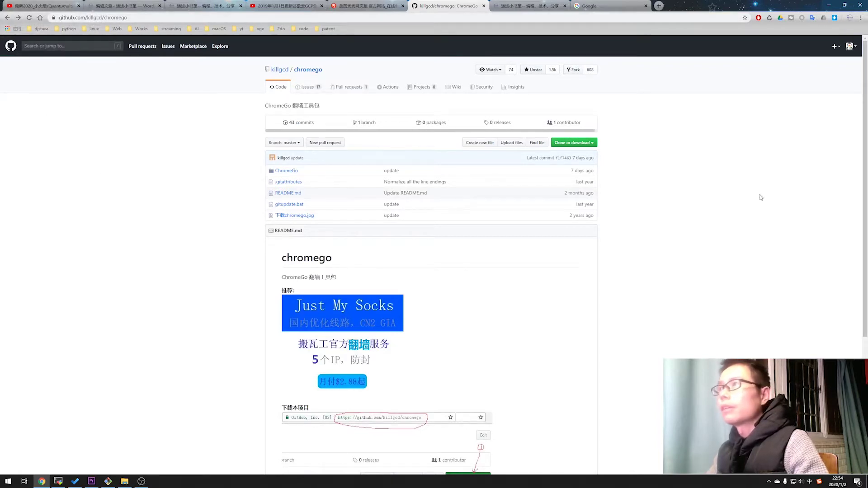
{"action": "left_click", "coordinate": [592, 143]}
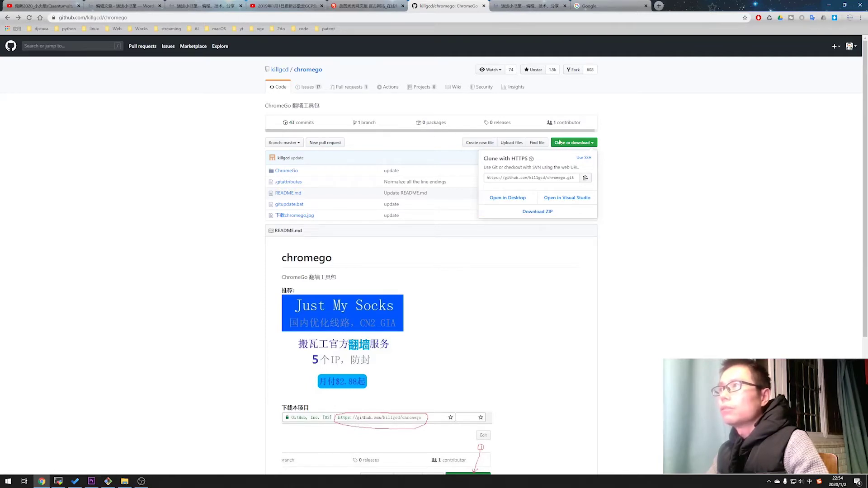
{"action": "left_click", "coordinate": [768, 258]}
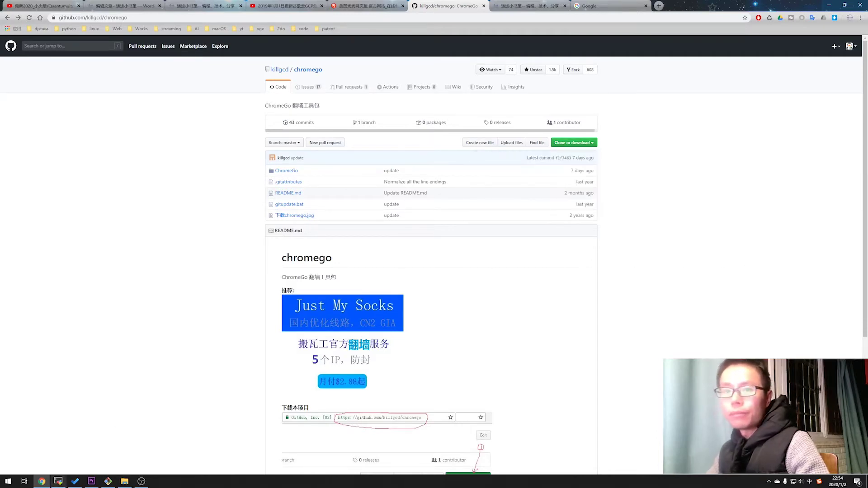
Switch to the desktop and extract the chromego-master archive into its own chromego-master folder with 7-Zip.
{"action": "left_click", "coordinate": [42, 481]}
{"action": "key", "text": "super+d"}
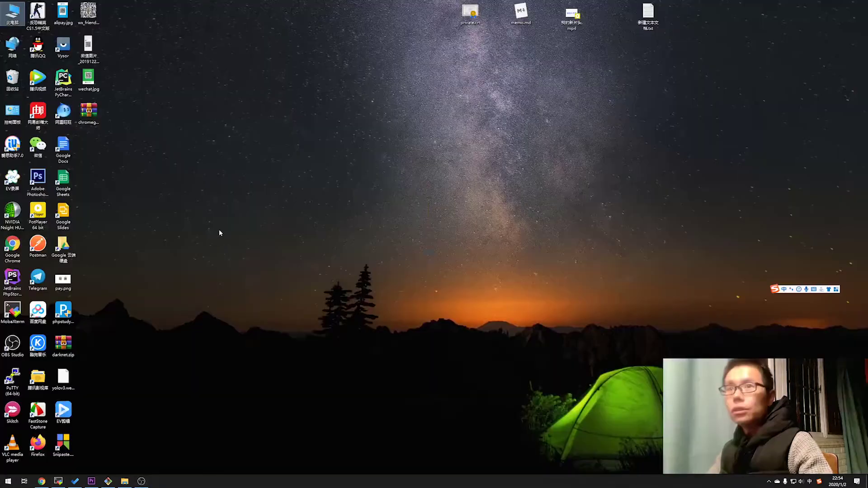
{"action": "right_click", "coordinate": [91, 111]}
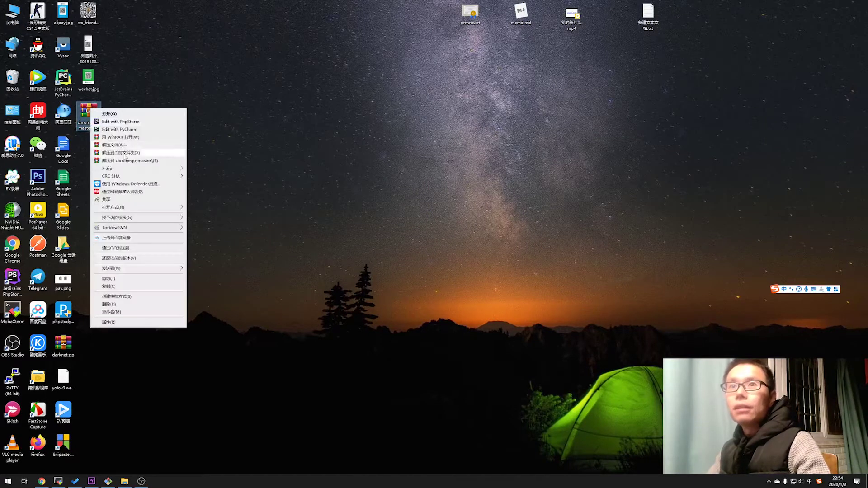
{"action": "mouse_move", "coordinate": [156, 170]}
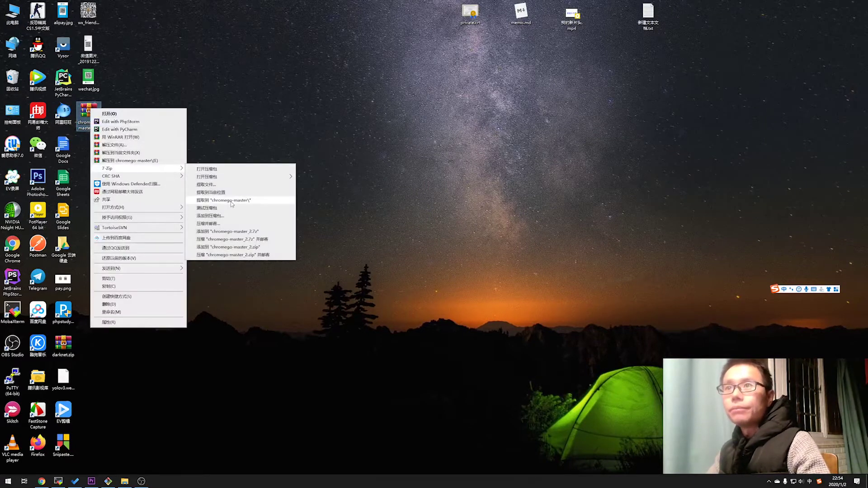
{"action": "left_click", "coordinate": [232, 200]}
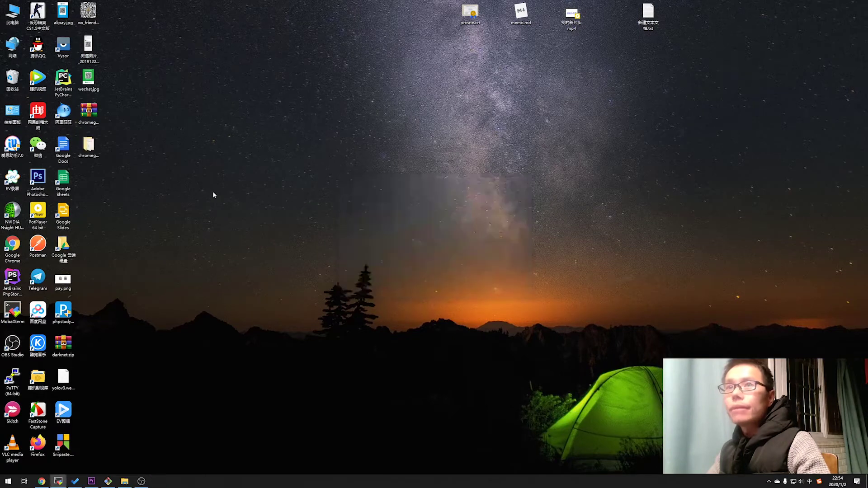
Open the extracted chromego-master folder in a smaller window and go into its ChromeGo subfolder.
{"action": "double_click", "coordinate": [89, 143]}
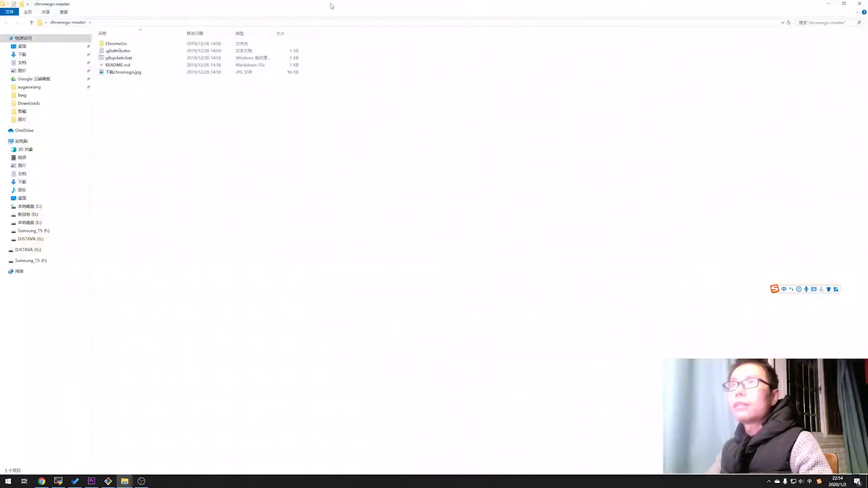
{"action": "left_click_drag", "start_coordinate": [332, 6], "coordinate": [487, 145]}
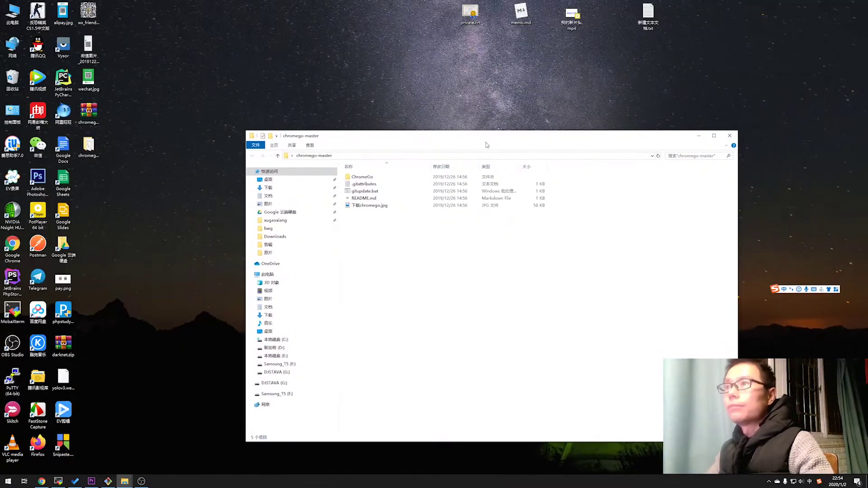
{"action": "left_click", "coordinate": [371, 194]}
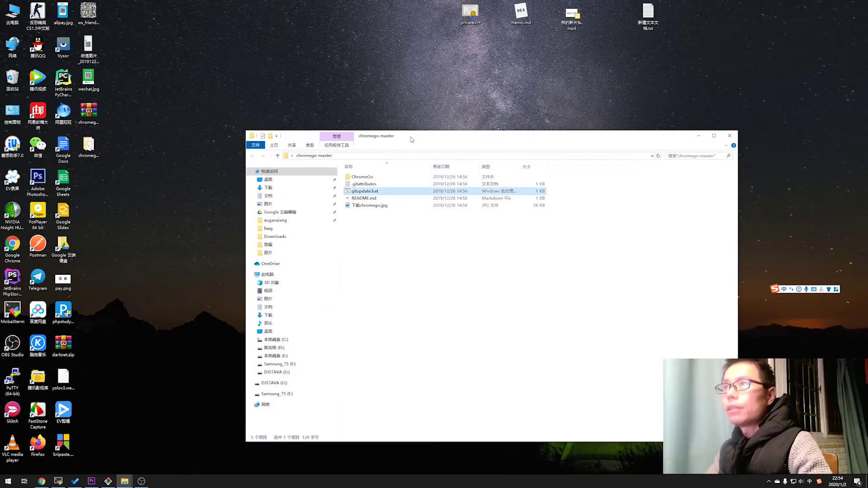
{"action": "left_click_drag", "start_coordinate": [412, 140], "coordinate": [398, 150]}
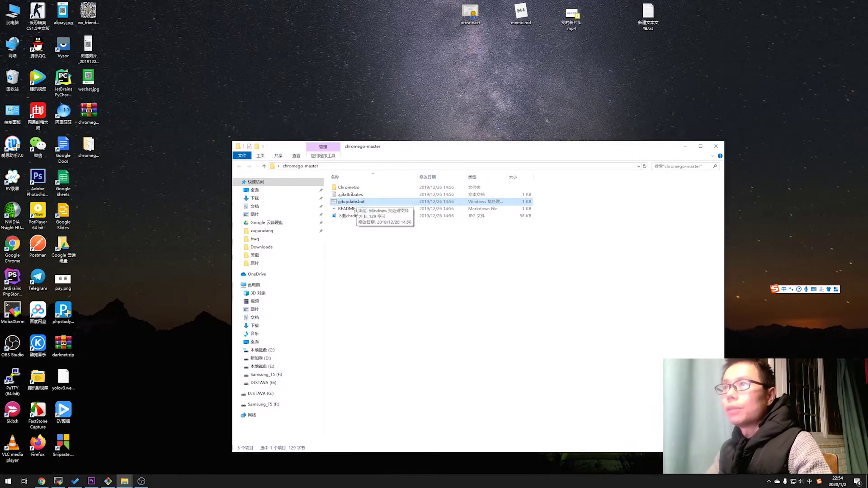
{"action": "left_click", "coordinate": [357, 202], "text": "ctrl"}
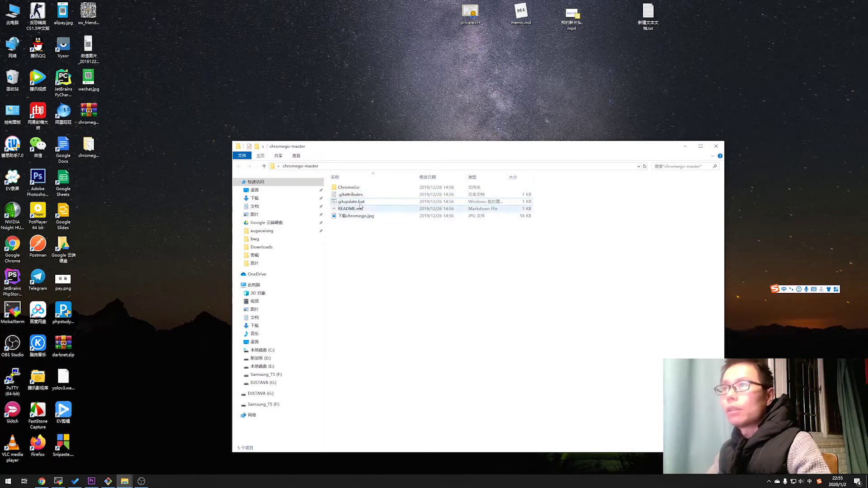
{"action": "left_click", "coordinate": [348, 188]}
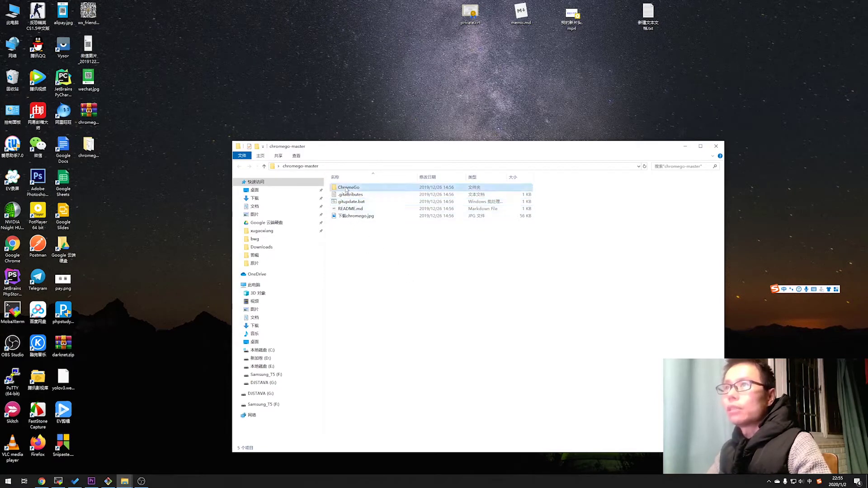
{"action": "double_click", "coordinate": [348, 188]}
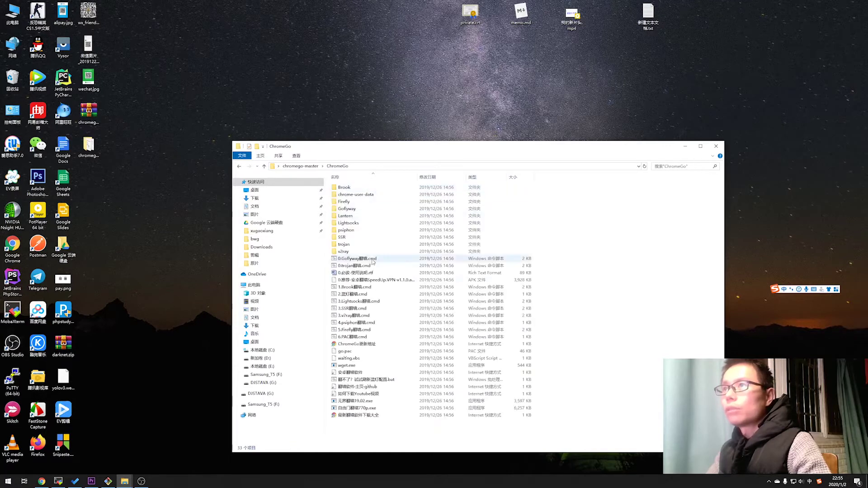
{"action": "left_click_drag", "start_coordinate": [421, 153], "coordinate": [427, 108]}
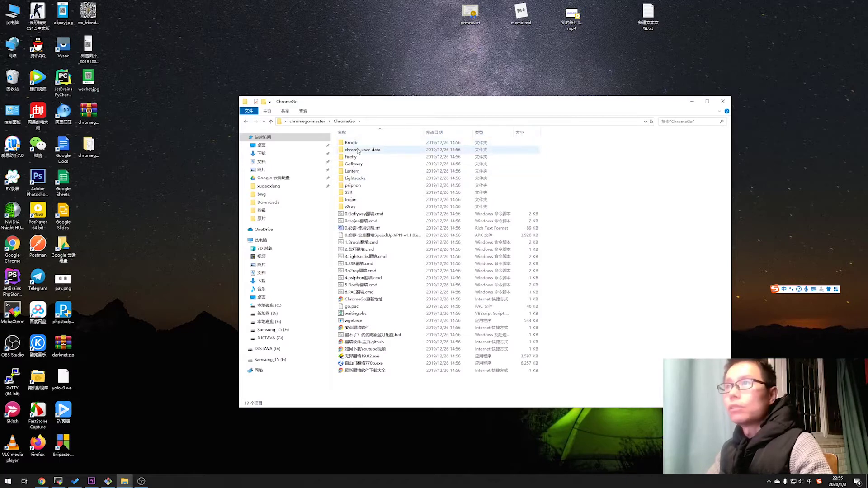
Look over the proxy tool folders in ChromeGo, from Brook, Goflyway, Lantern and Lightsocks to SSR and v2ray.
{"action": "left_click", "coordinate": [353, 144]}
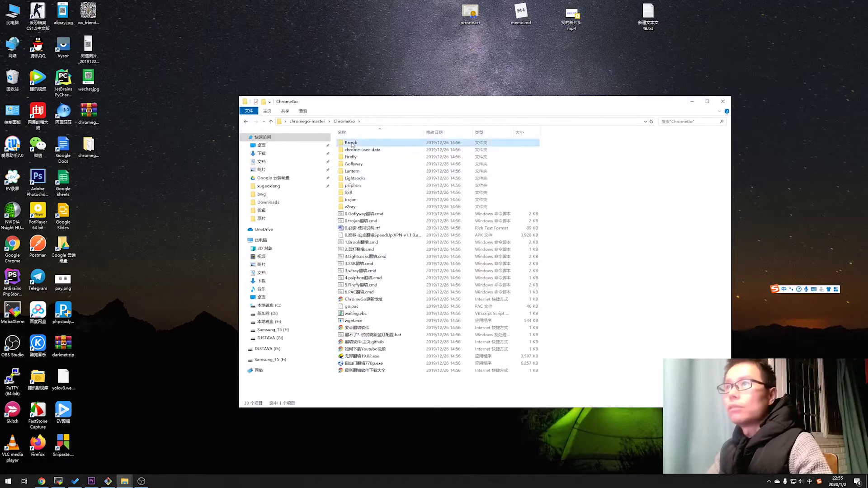
{"action": "left_click", "coordinate": [373, 157]}
{"action": "left_click", "coordinate": [366, 166]}
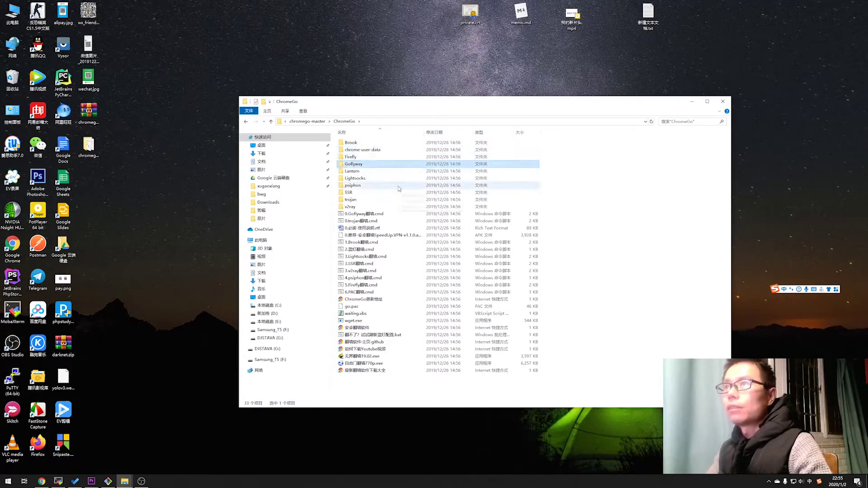
{"action": "left_click", "coordinate": [361, 172]}
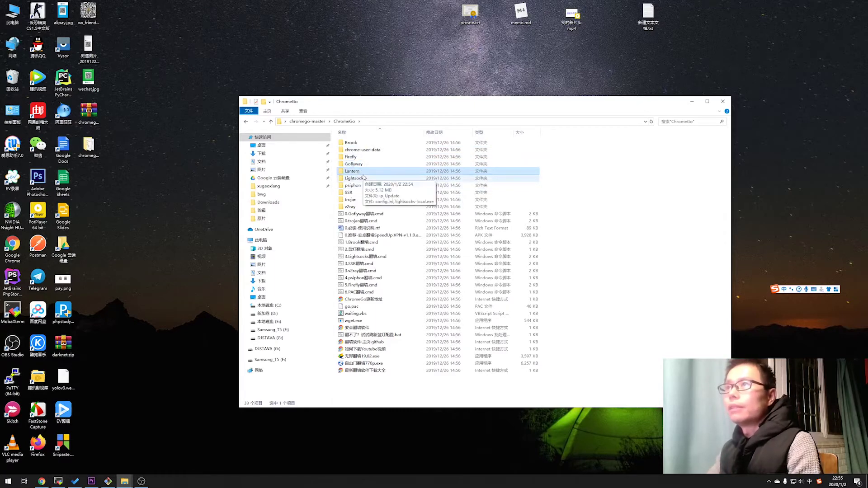
{"action": "left_click", "coordinate": [361, 179]}
{"action": "left_click", "coordinate": [359, 193]}
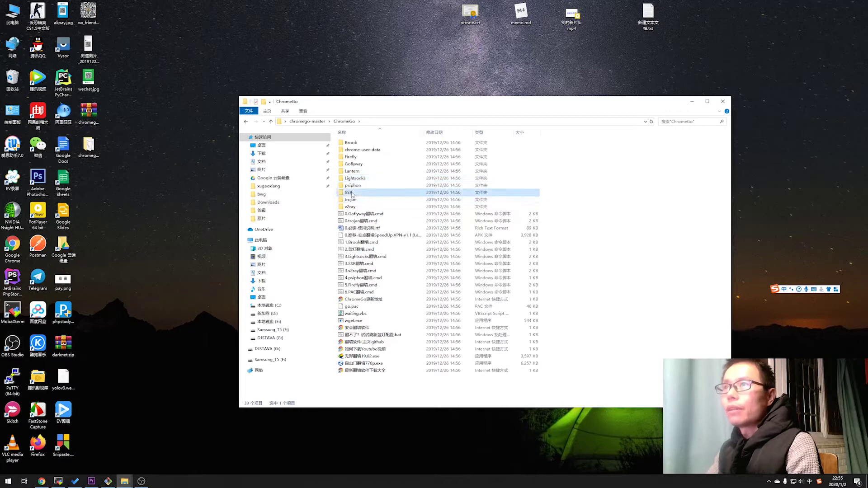
{"action": "left_click", "coordinate": [357, 206]}
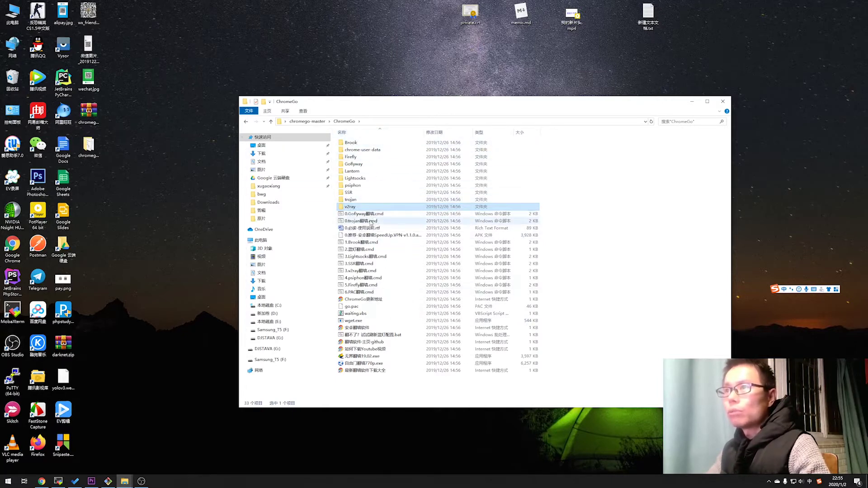
Open the SSR folder and go into its ip_Update subfolder.
{"action": "left_click", "coordinate": [354, 194]}
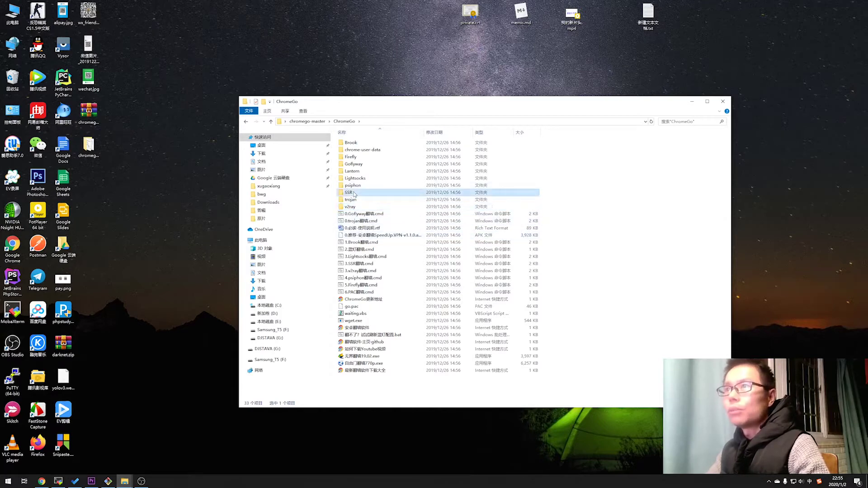
{"action": "double_click", "coordinate": [354, 193]}
{"action": "left_click_drag", "start_coordinate": [374, 109], "coordinate": [345, 144]}
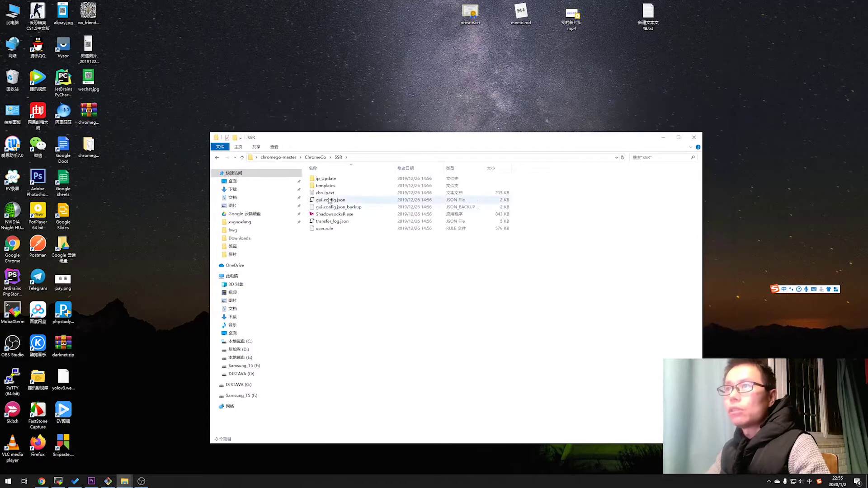
{"action": "left_click", "coordinate": [328, 180]}
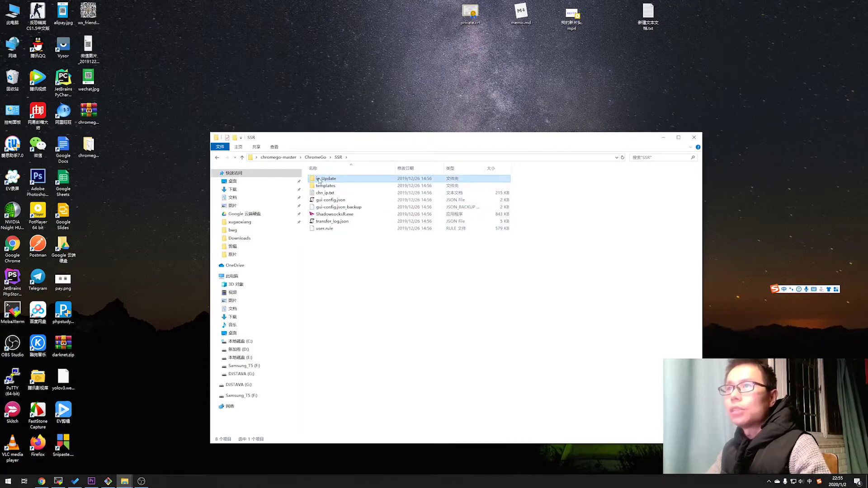
{"action": "double_click", "coordinate": [319, 180]}
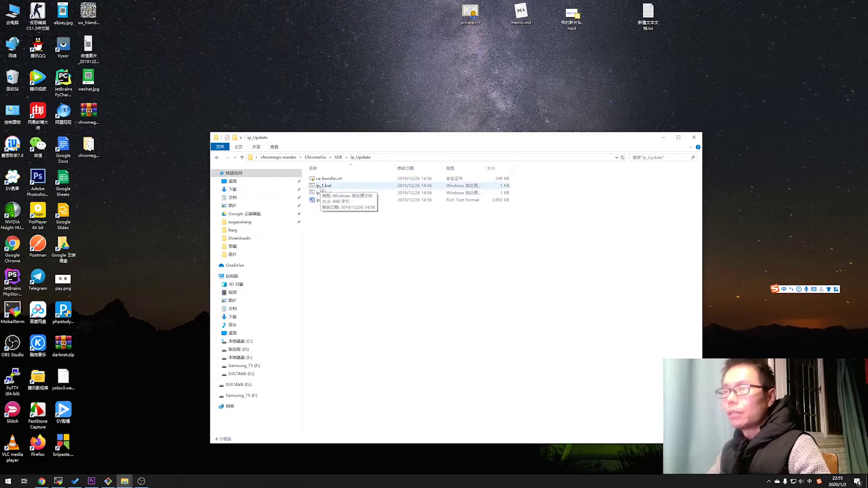
Try to update the SSR configuration with ip_1.bat, moving its console window clear of the file list.
{"action": "double_click", "coordinate": [321, 187]}
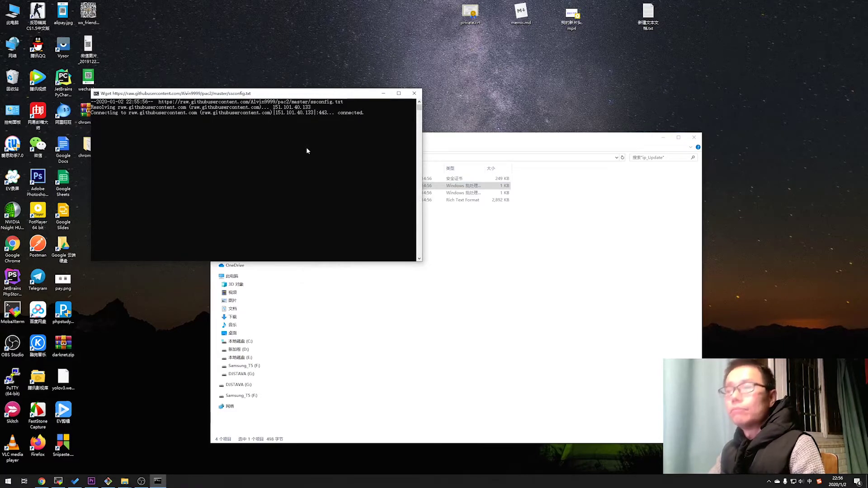
{"action": "left_click", "coordinate": [285, 153]}
{"action": "left_click_drag", "start_coordinate": [256, 92], "coordinate": [256, 106]}
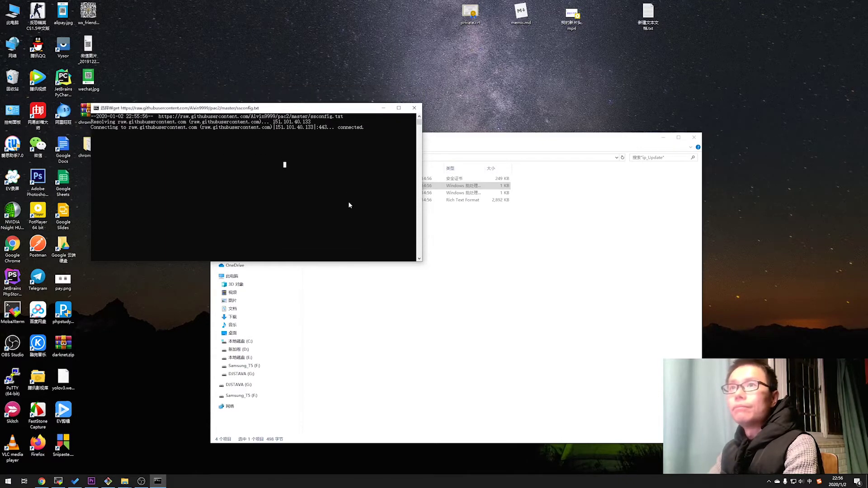
{"action": "left_click_drag", "start_coordinate": [307, 111], "coordinate": [287, 282]}
{"action": "right_click", "coordinate": [303, 315]}
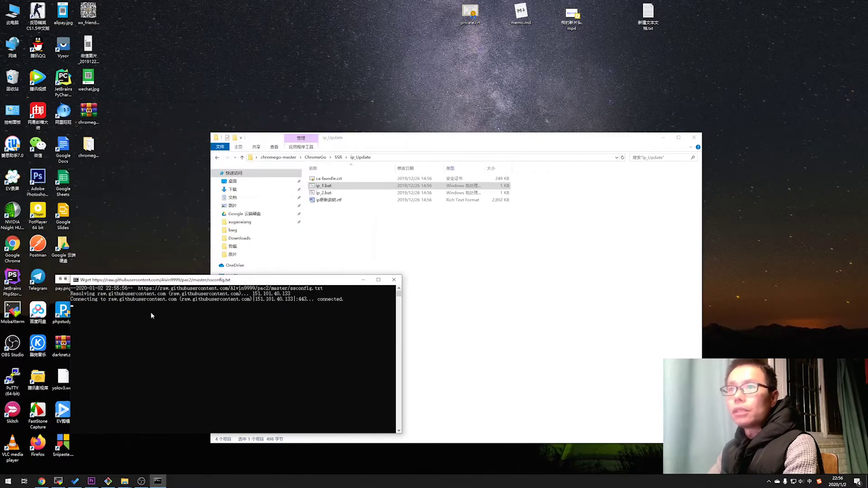
Run ip_2.bat to update the SSR configuration, exit it on completion and close the ip_1.bat console.
{"action": "double_click", "coordinate": [344, 193]}
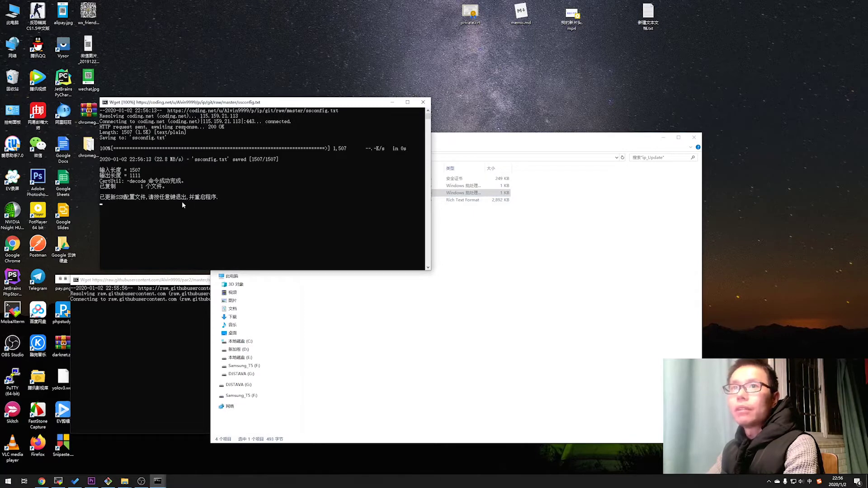
{"action": "key", "text": "Return"}
{"action": "left_click", "coordinate": [192, 336]}
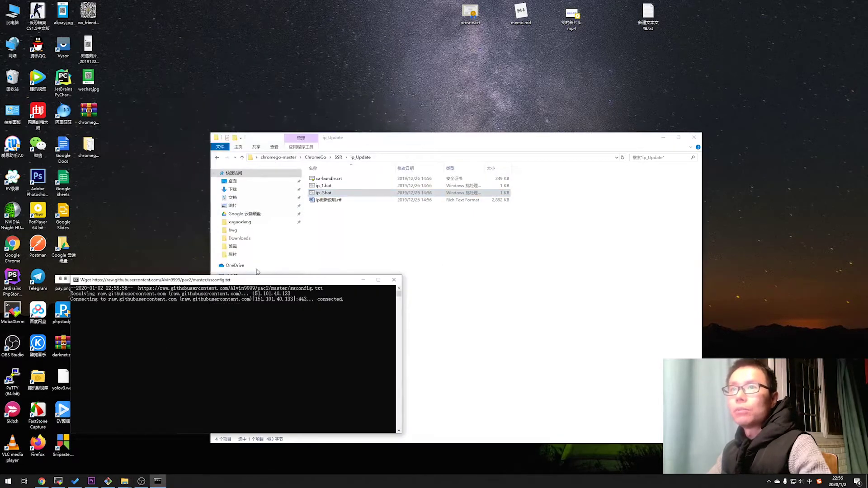
{"action": "left_click", "coordinate": [395, 279]}
{"action": "left_click", "coordinate": [362, 220]}
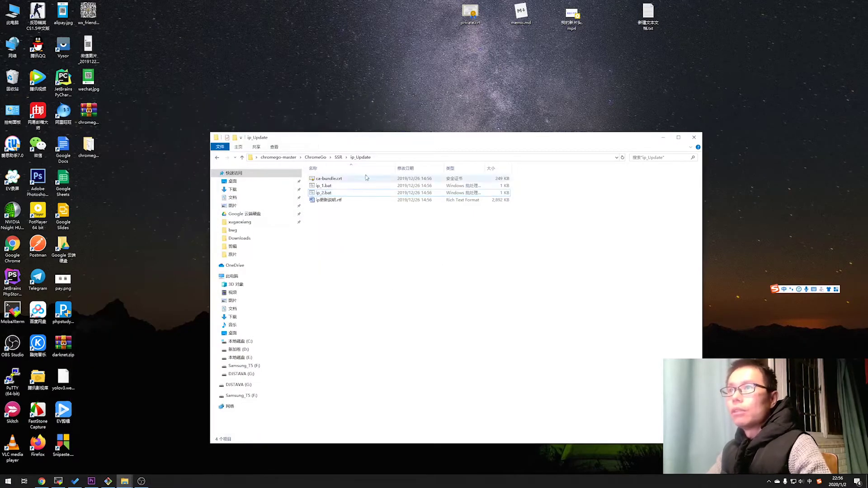
Open the instruction document ip更新说明.rtf in Word for reading.
{"action": "left_click", "coordinate": [325, 201]}
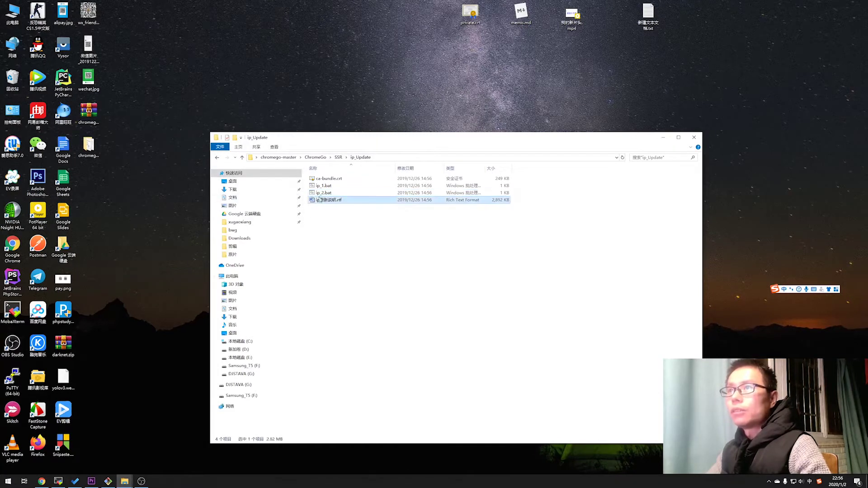
{"action": "right_click", "coordinate": [325, 199]}
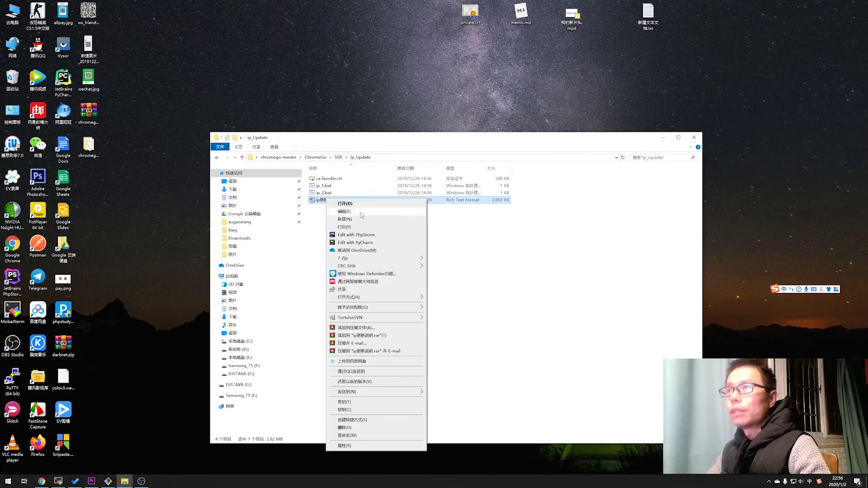
{"action": "left_click", "coordinate": [361, 212]}
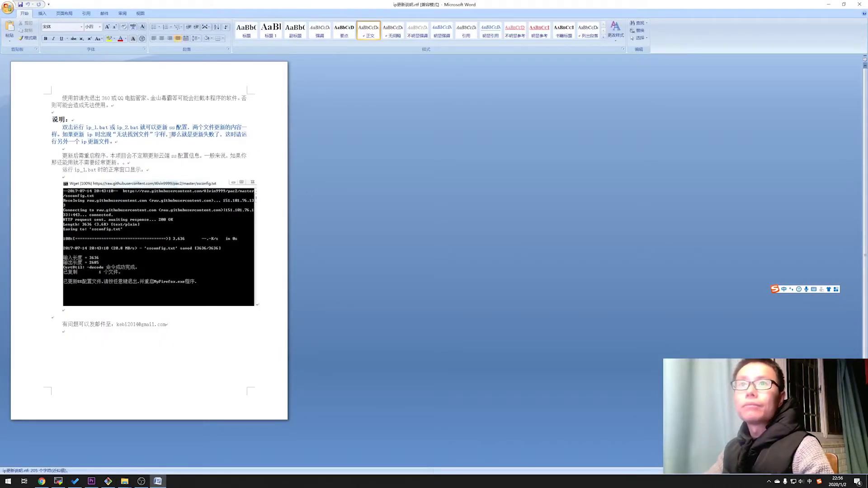
Close the instruction document ip更新说明.rtf and go back up to the SSR folder.
{"action": "left_click", "coordinate": [94, 127]}
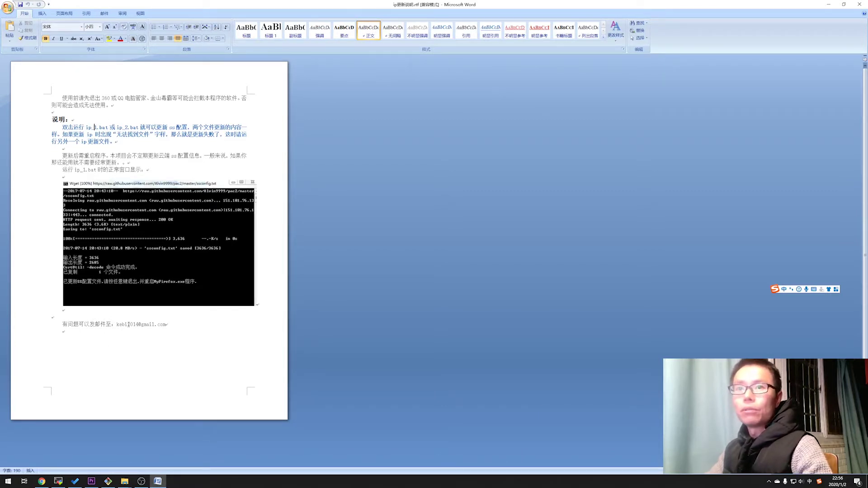
{"action": "left_click", "coordinate": [859, 4]}
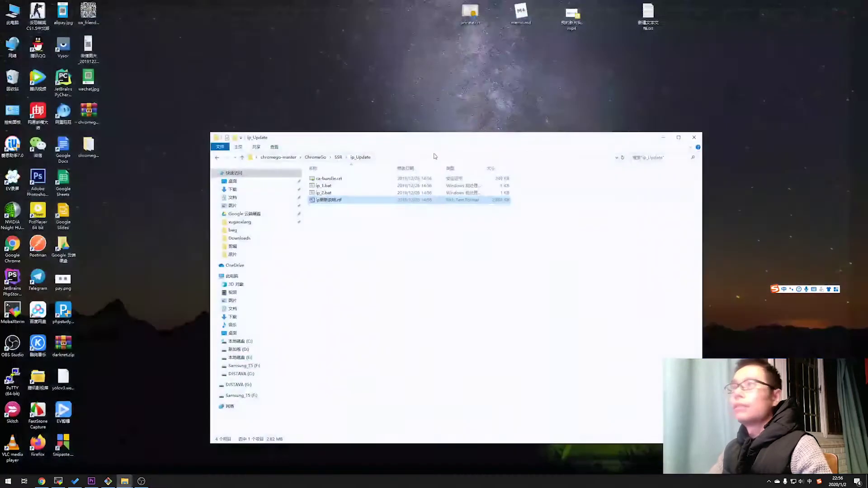
{"action": "left_click", "coordinate": [353, 259]}
{"action": "left_click", "coordinate": [340, 157]}
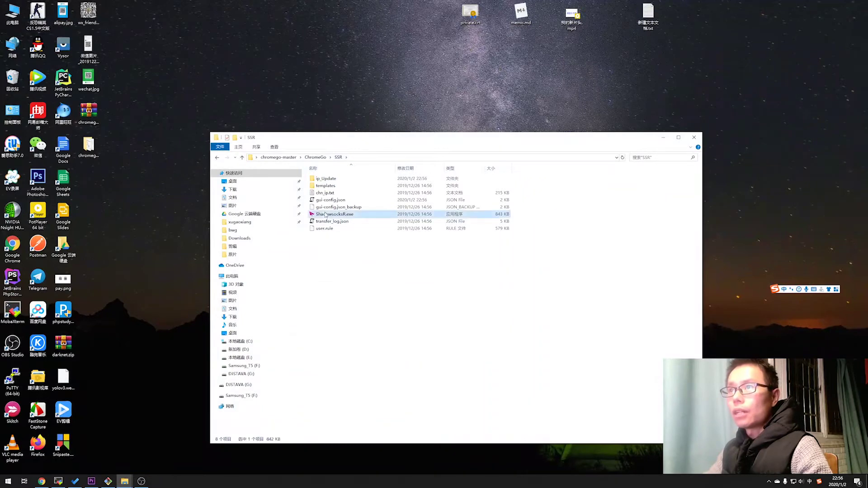
Launch ShadowsocksR.exe from the SSR folder and check its system tray menu, dismissing it without choosing anything.
{"action": "left_click", "coordinate": [341, 215]}
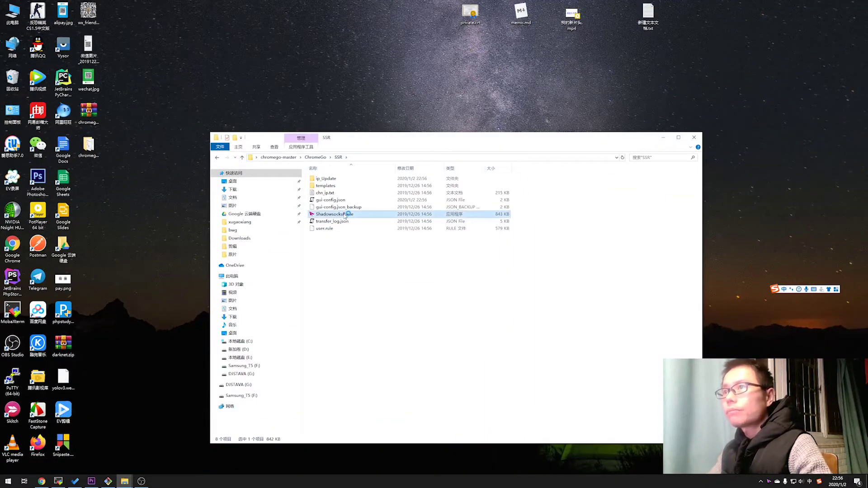
{"action": "left_click", "coordinate": [479, 317]}
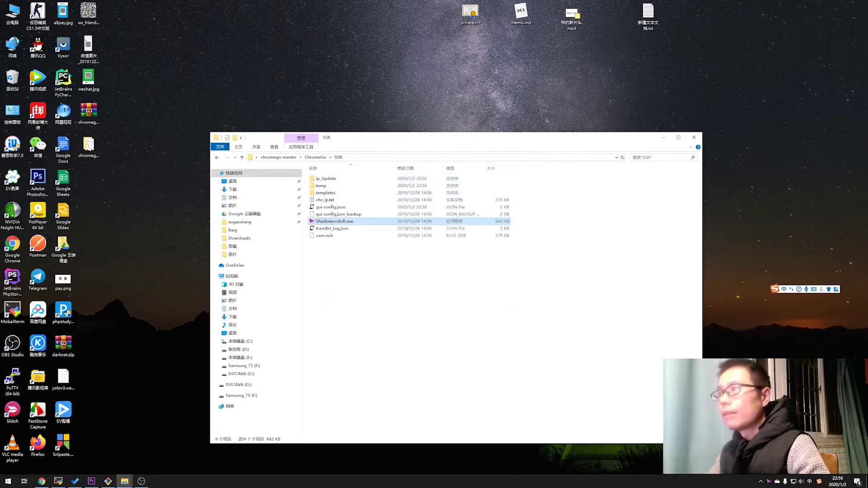
{"action": "right_click", "coordinate": [769, 481]}
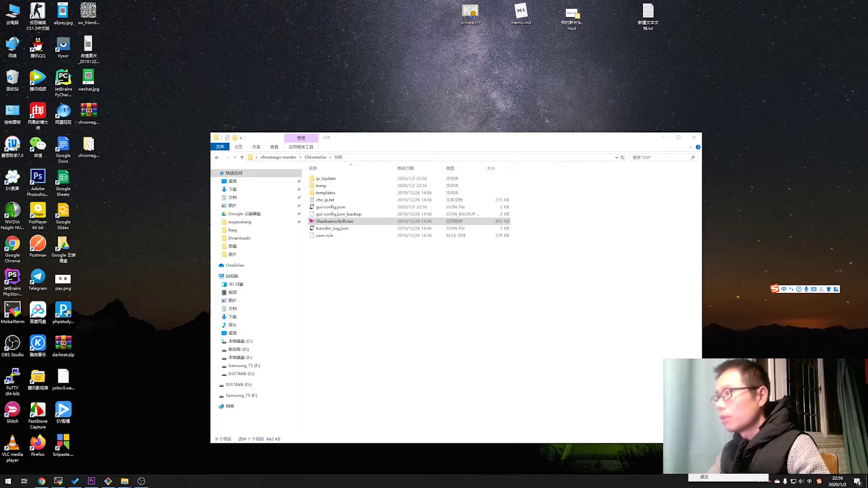
{"action": "key", "text": "Escape"}
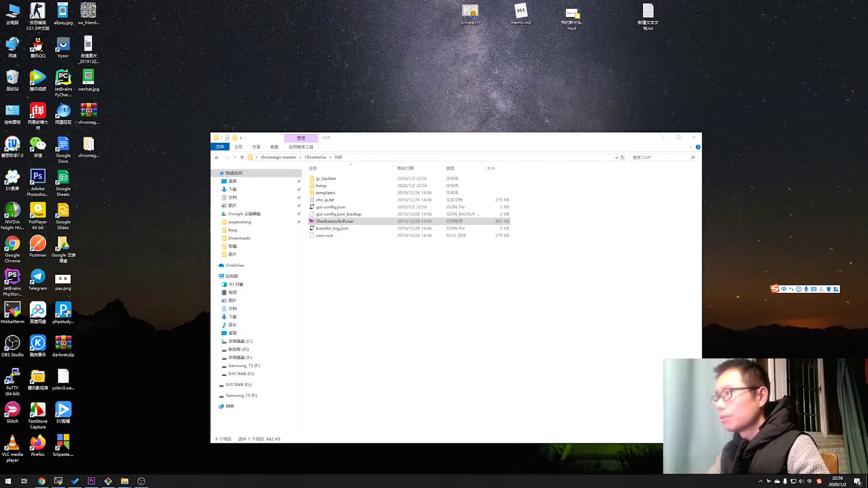
Switch to Chrome and set the proxy extension to system proxy (系统代理) on the Google page.
{"action": "left_click", "coordinate": [43, 481]}
{"action": "left_click", "coordinate": [614, 10]}
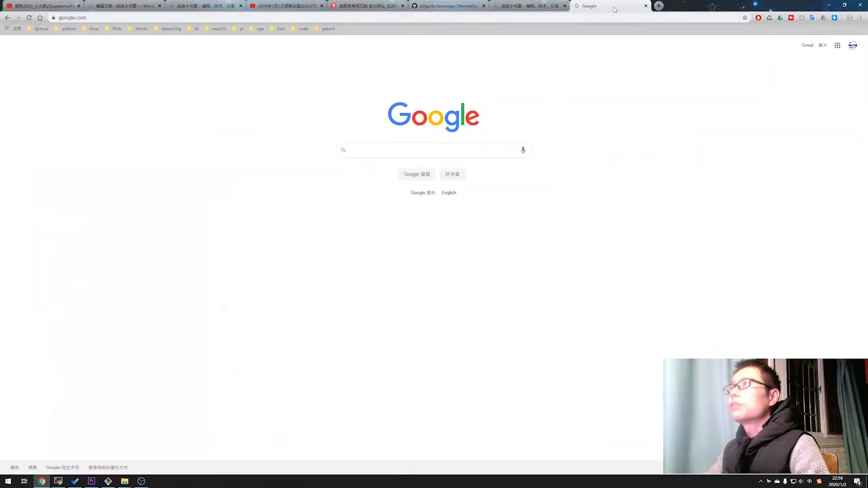
{"action": "left_click", "coordinate": [802, 19]}
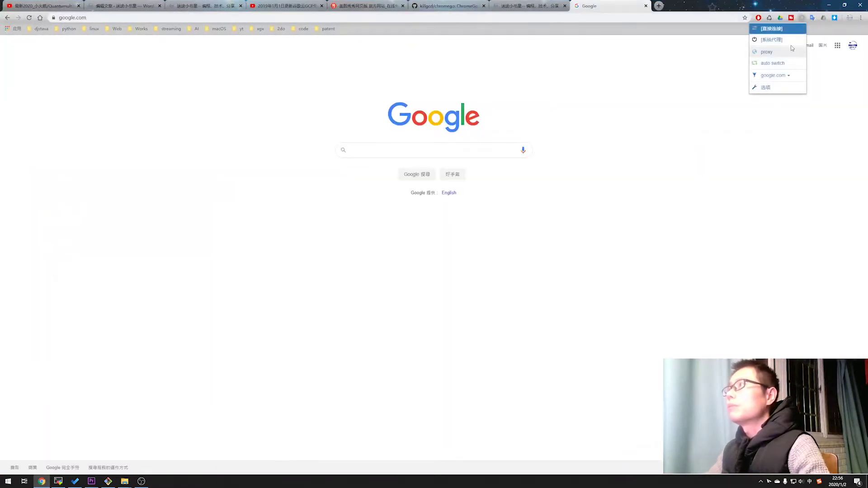
{"action": "left_click", "coordinate": [791, 41]}
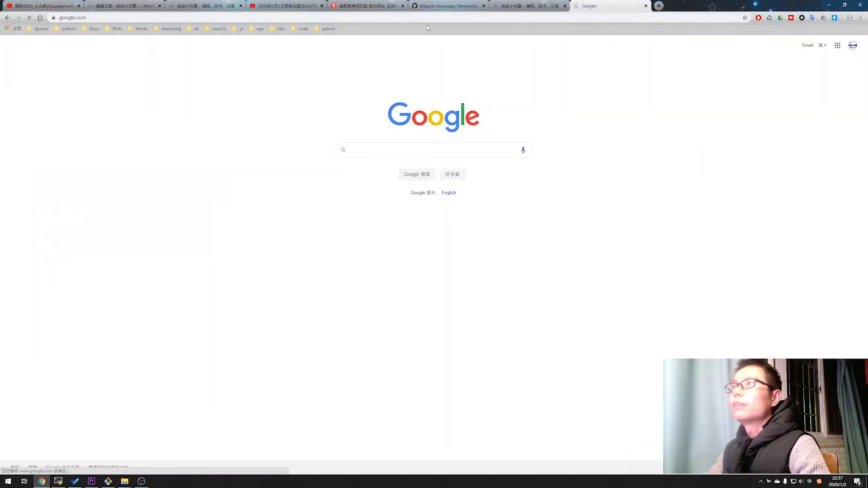
Load youtube.com through the proxy and look over the recommended videos on its home page.
{"action": "left_click", "coordinate": [531, 17]}
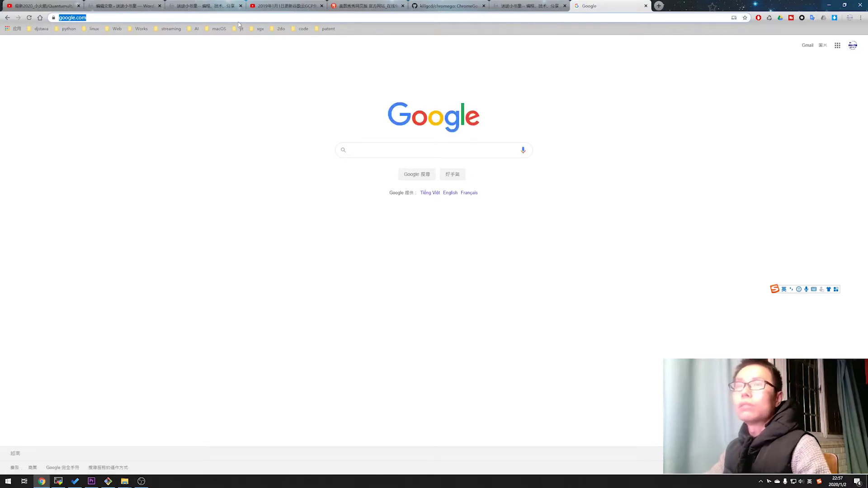
{"action": "type", "text": "you"}
{"action": "key", "text": "Return"}
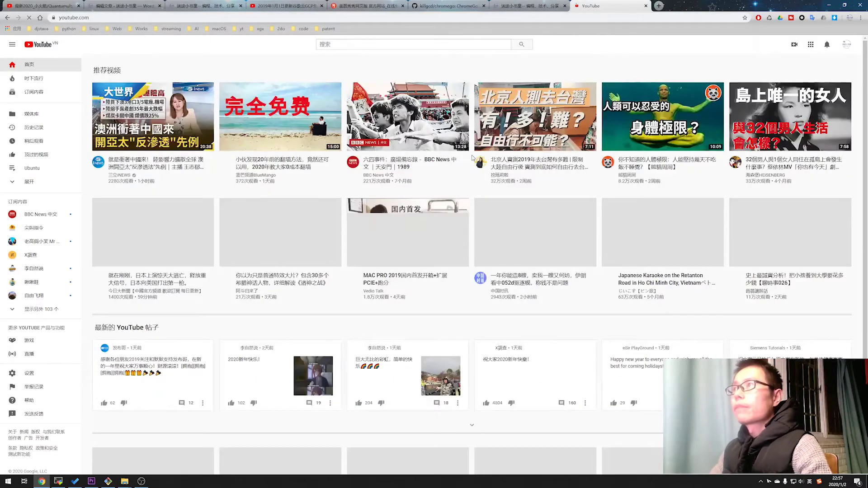
{"action": "scroll", "coordinate": [472, 290], "scroll_direction": "down", "scroll_amount": 3}
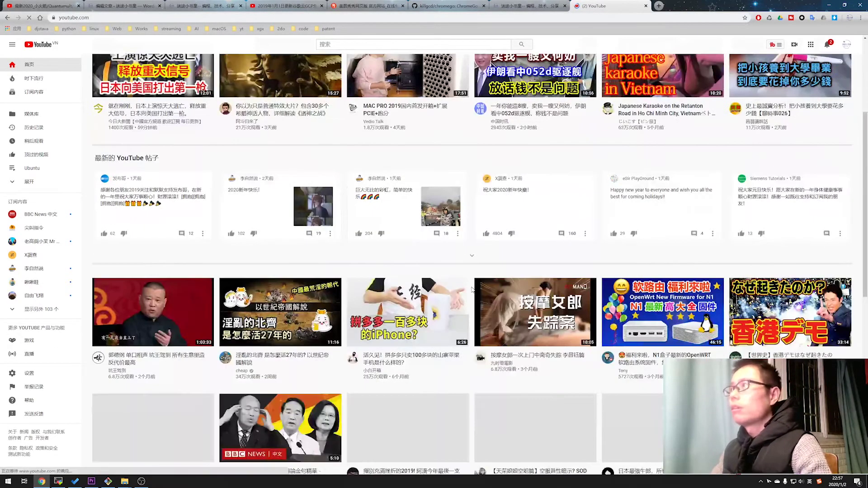
Go to the account's own channel and play its uploaded video on compiling opencv with visual studio 2019 on Windows10.
{"action": "left_click", "coordinate": [847, 44]}
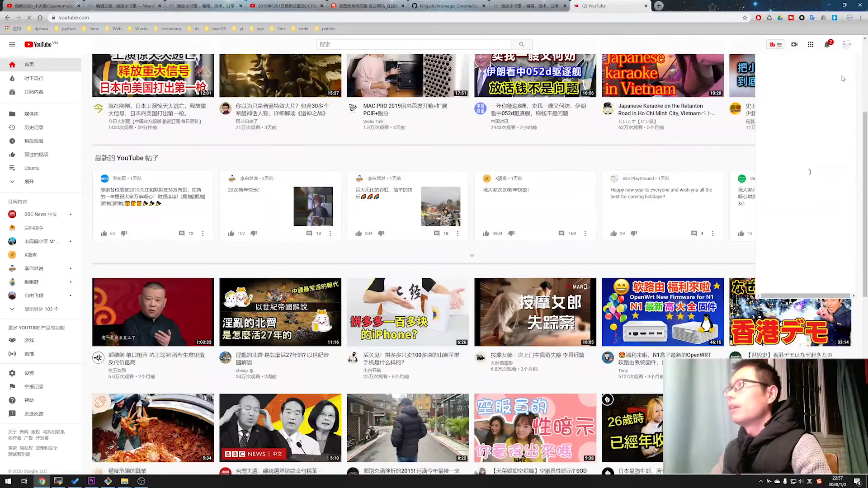
{"action": "left_click", "coordinate": [790, 104]}
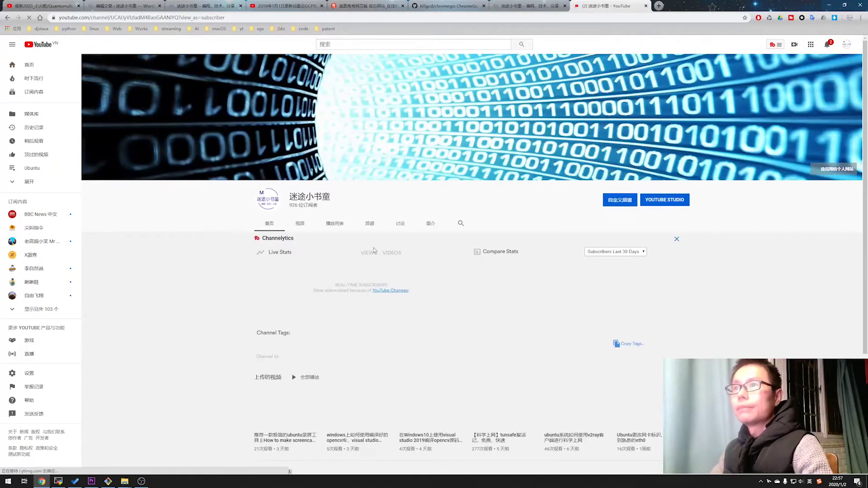
{"action": "left_click", "coordinate": [301, 224]}
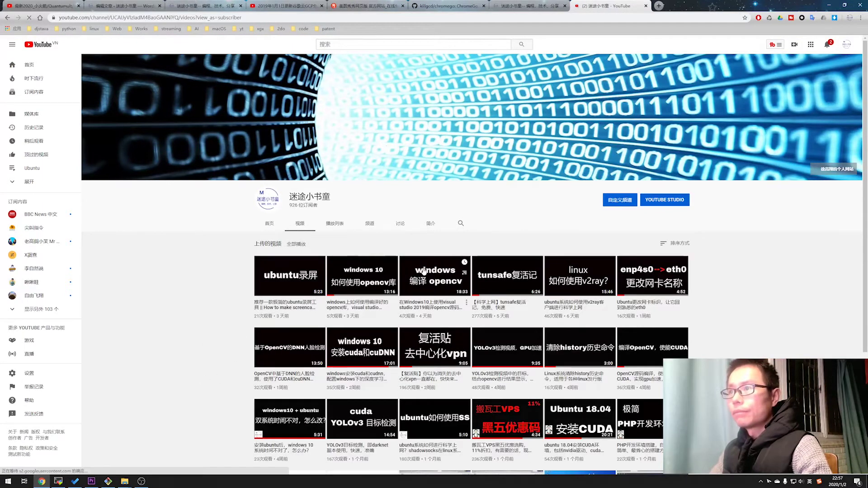
{"action": "left_click", "coordinate": [428, 274]}
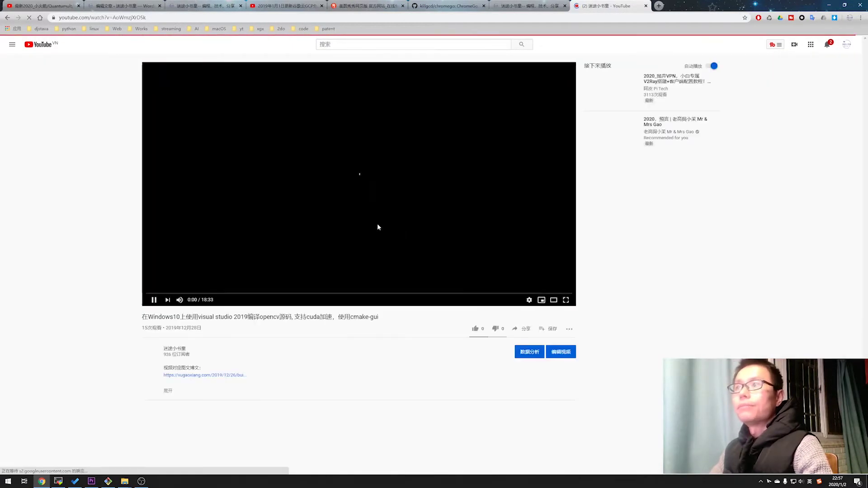
Set the video's playback quality to 720p and show the detailed statistics (详细统计信息) overlay.
{"action": "left_click", "coordinate": [530, 300]}
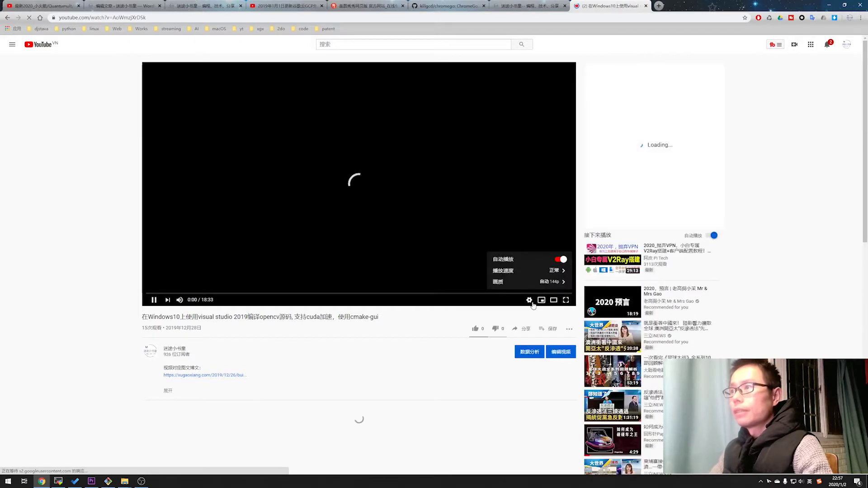
{"action": "left_click", "coordinate": [557, 282]}
{"action": "left_click", "coordinate": [517, 227]}
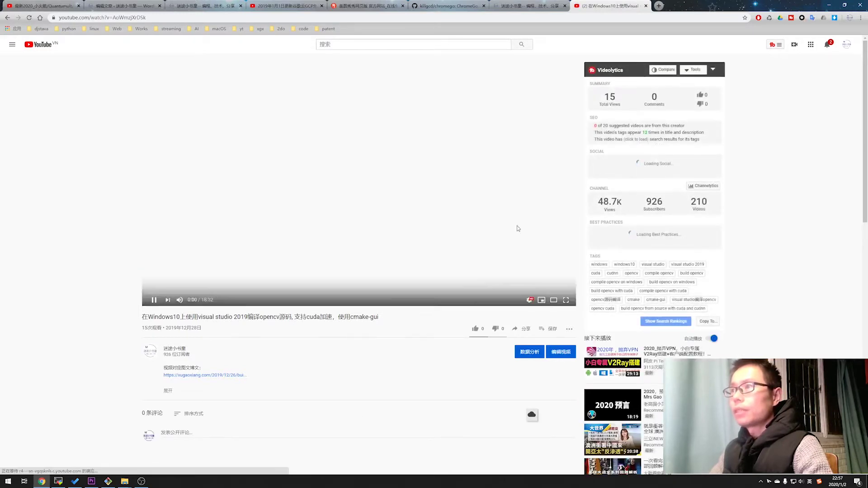
{"action": "right_click", "coordinate": [364, 153]}
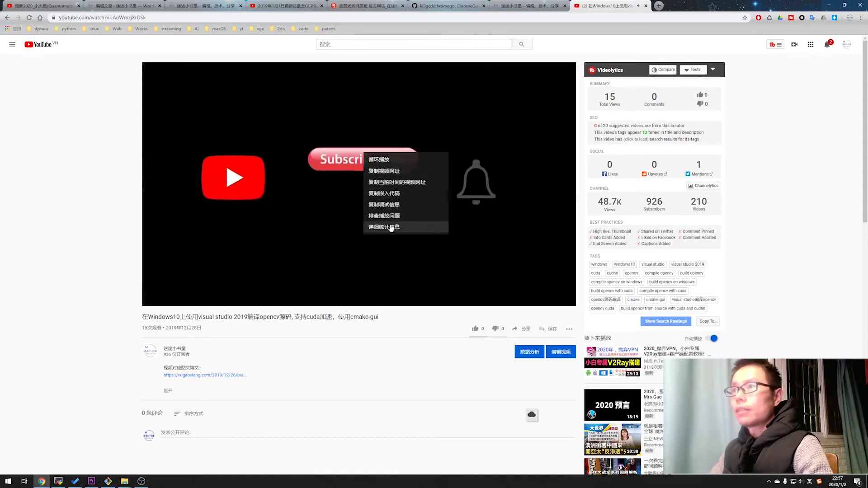
{"action": "left_click", "coordinate": [393, 227]}
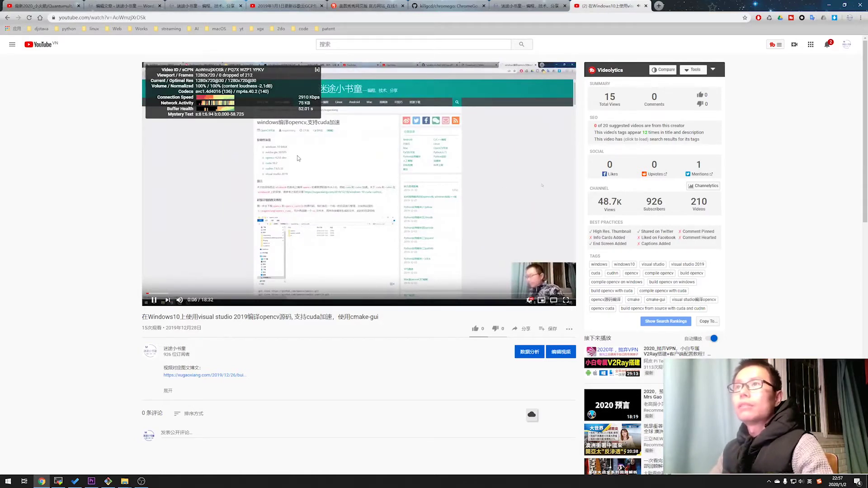
Mute the video, test streaming by jumping to about 4:40, 7:41, 11:49 and 14:27, and pause playback.
{"action": "left_click", "coordinate": [179, 301]}
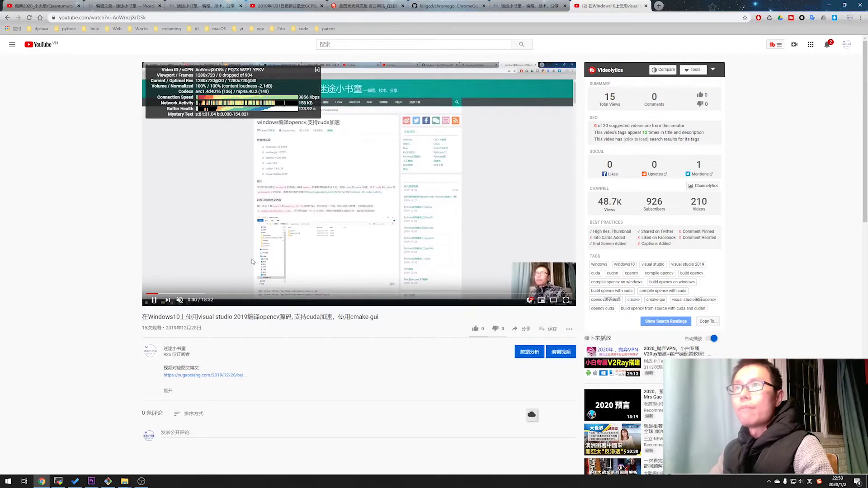
{"action": "left_click", "coordinate": [253, 293]}
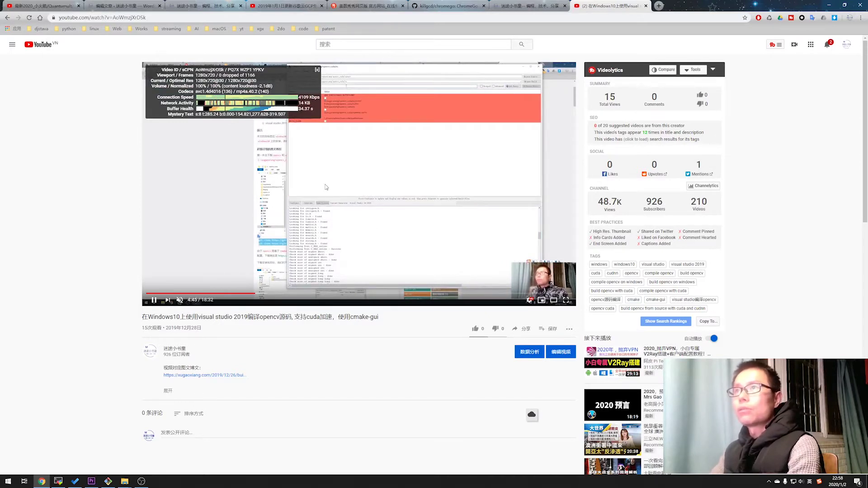
{"action": "left_click", "coordinate": [323, 294]}
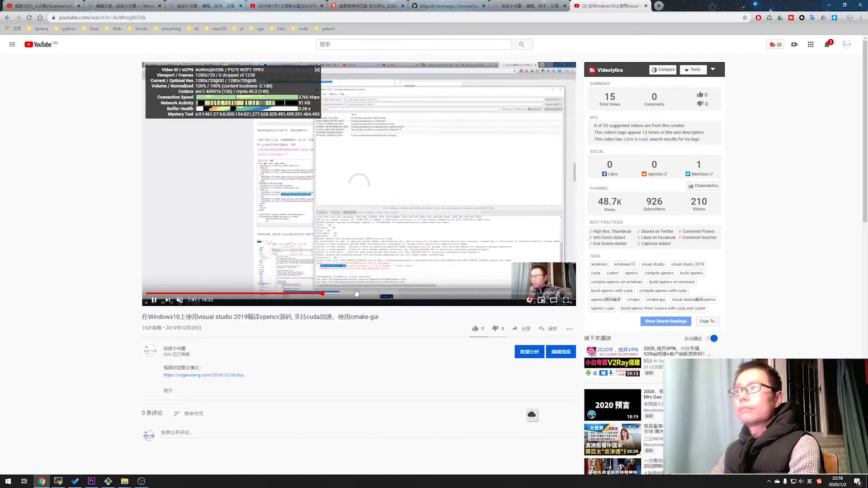
{"action": "left_click", "coordinate": [419, 295]}
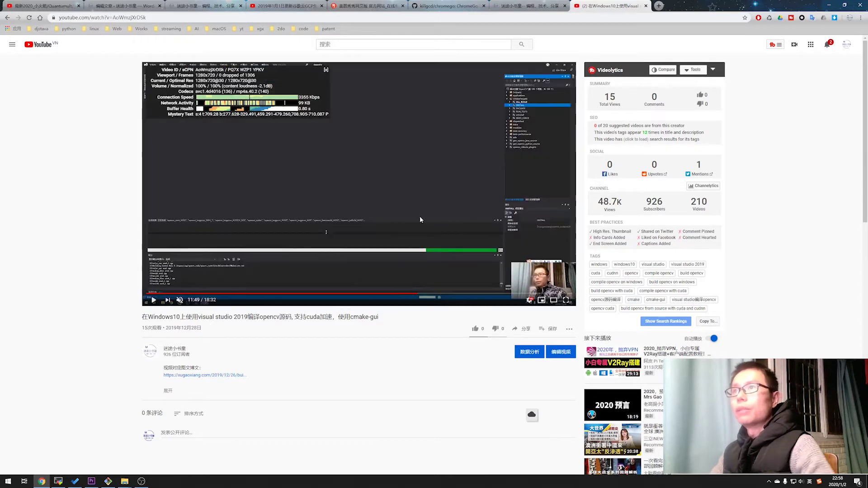
{"action": "left_click", "coordinate": [479, 295]}
{"action": "left_click", "coordinate": [351, 189]}
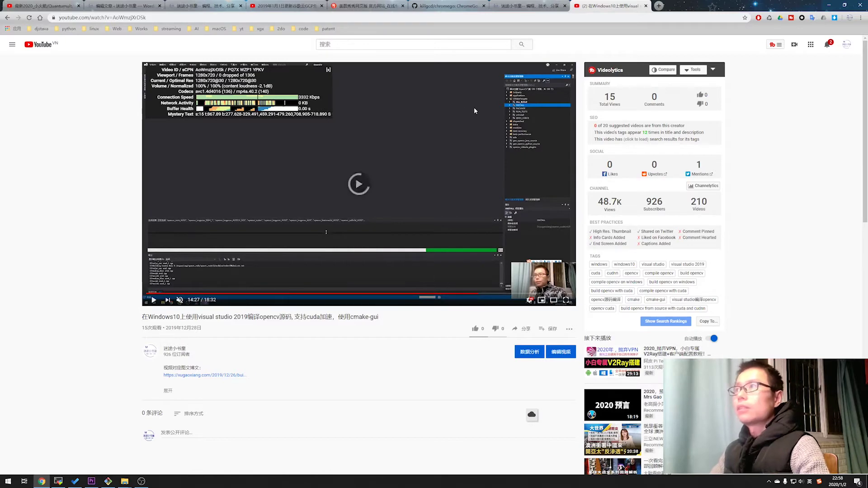
Return to the ChromeGo folder in File Explorer and open the ip_update subfolder inside trojan.
{"action": "left_click", "coordinate": [824, 6]}
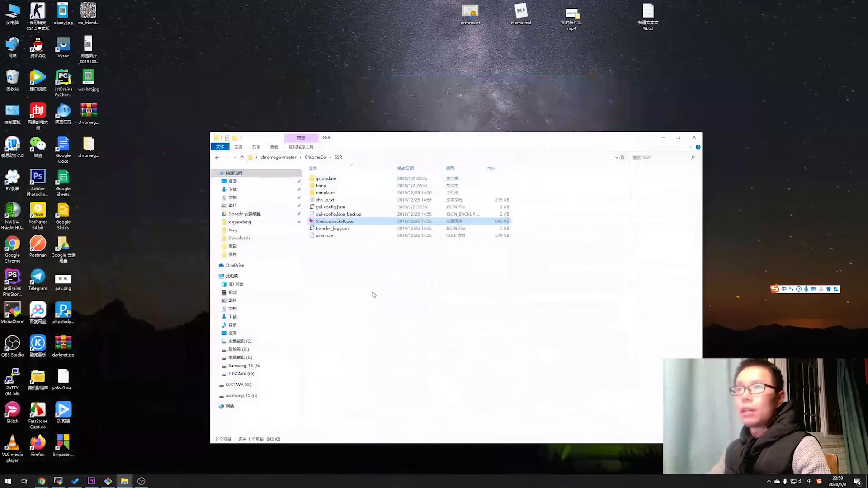
{"action": "left_click", "coordinate": [314, 158]}
{"action": "left_click_drag", "start_coordinate": [362, 136], "coordinate": [328, 96]}
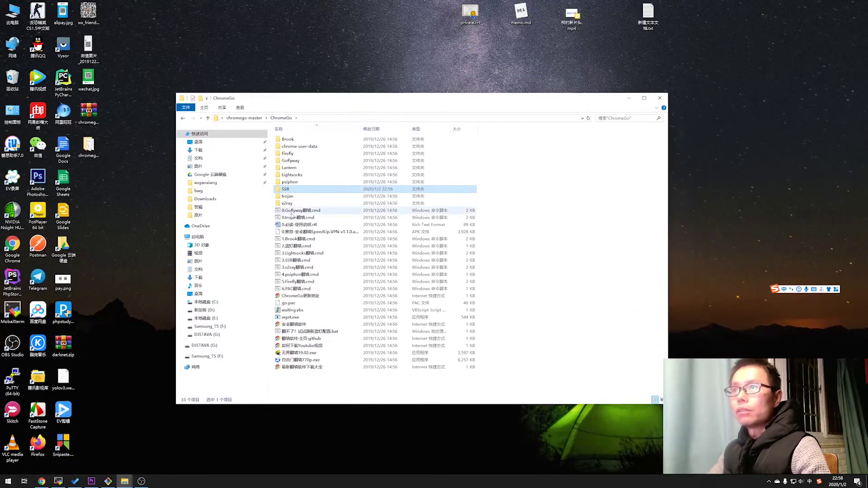
{"action": "double_click", "coordinate": [290, 196]}
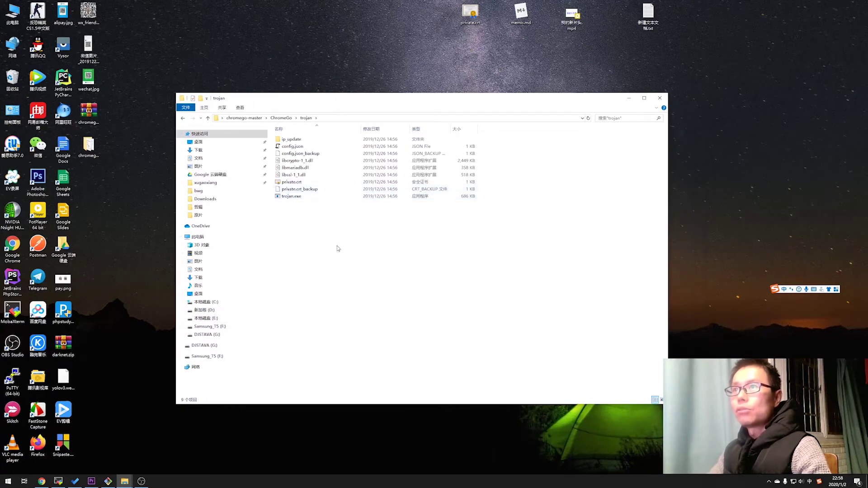
{"action": "double_click", "coordinate": [310, 138]}
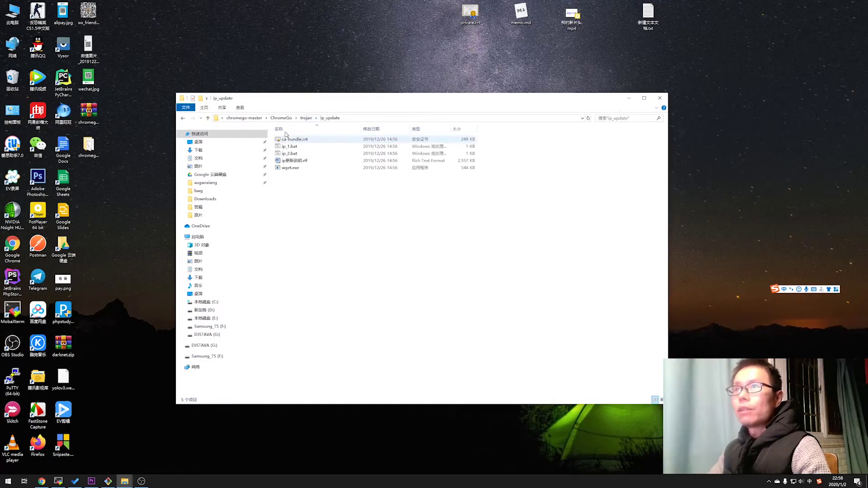
Try to update the trojan configuration with ip_1.bat, moving its console window below the file list.
{"action": "double_click", "coordinate": [325, 146]}
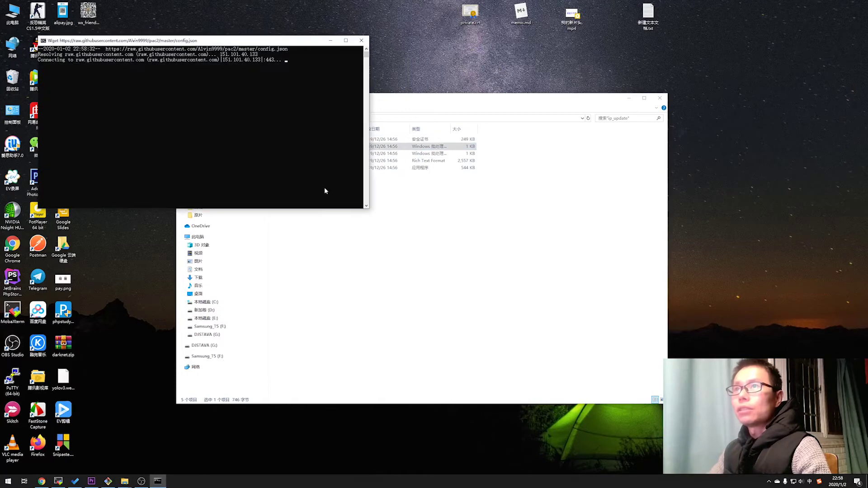
{"action": "left_click", "coordinate": [279, 112]}
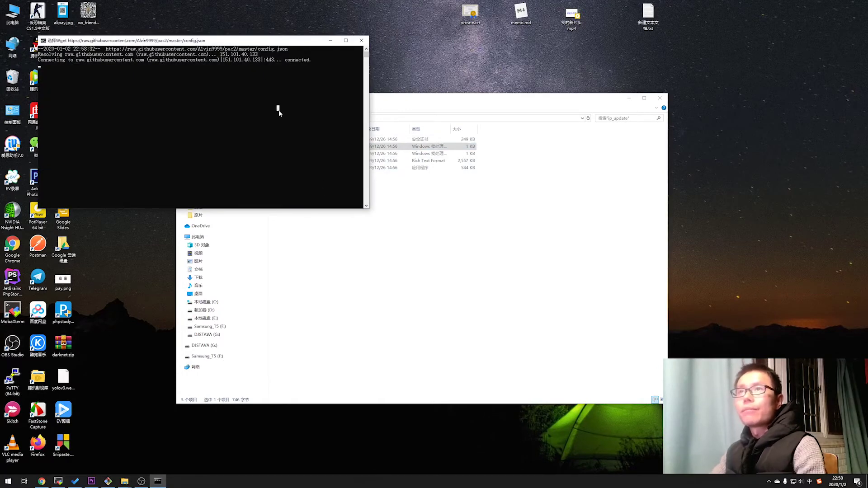
{"action": "left_click_drag", "start_coordinate": [257, 44], "coordinate": [256, 240]}
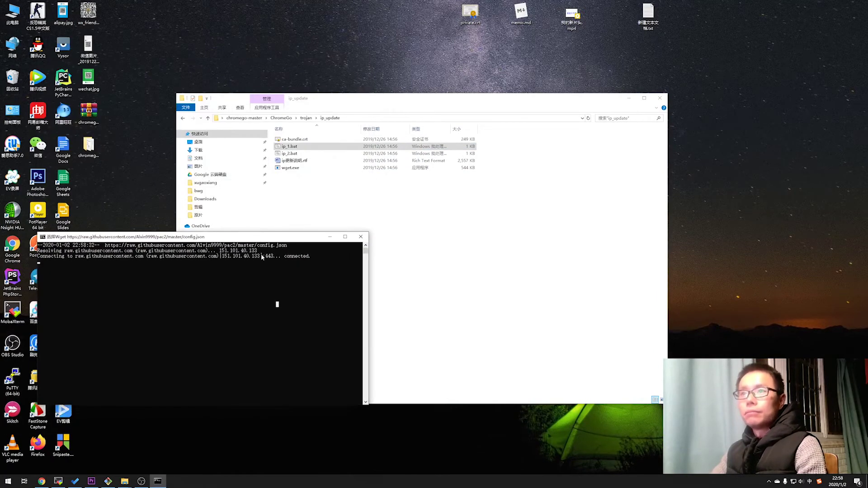
{"action": "left_click", "coordinate": [262, 278]}
Run ip_2.bat to update the trojan configuration and certificate, exit it on completion and close the ip_1.bat console.
{"action": "double_click", "coordinate": [290, 154]}
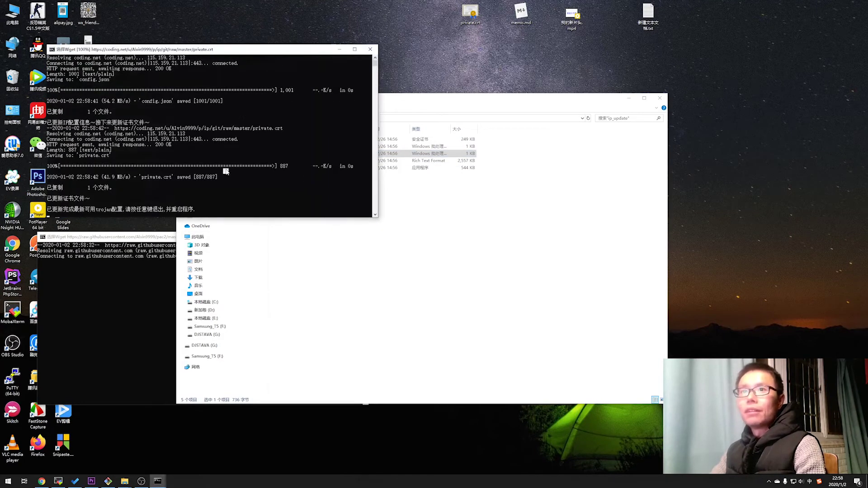
{"action": "key", "text": "Return"}
{"action": "left_click", "coordinate": [113, 294]}
{"action": "left_click", "coordinate": [365, 241]}
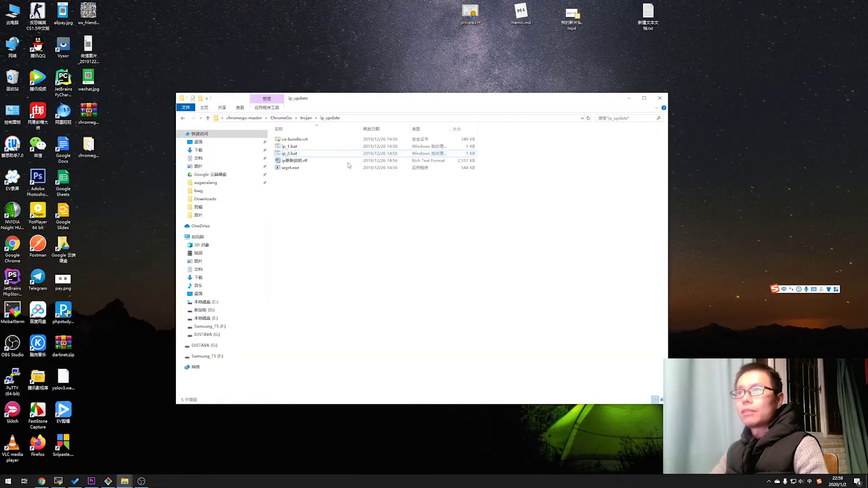
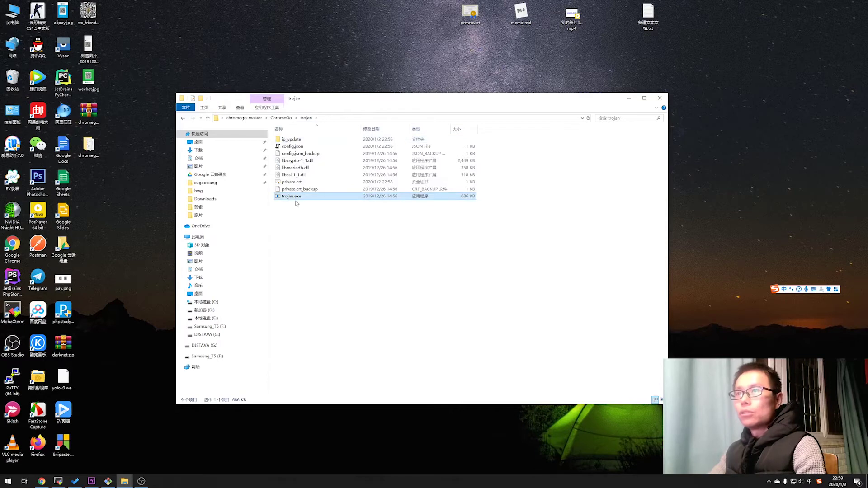
Launch trojan.exe from the trojan folder and move its console window slightly lower on the desktop.
{"action": "left_click", "coordinate": [772, 483]}
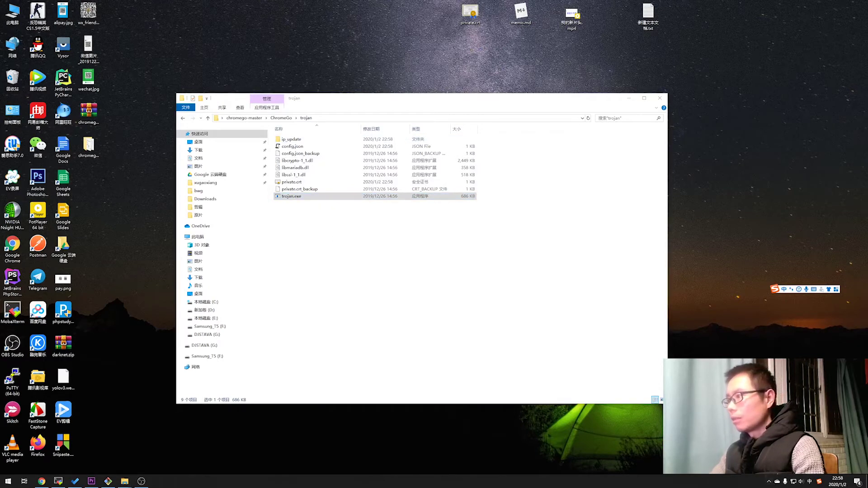
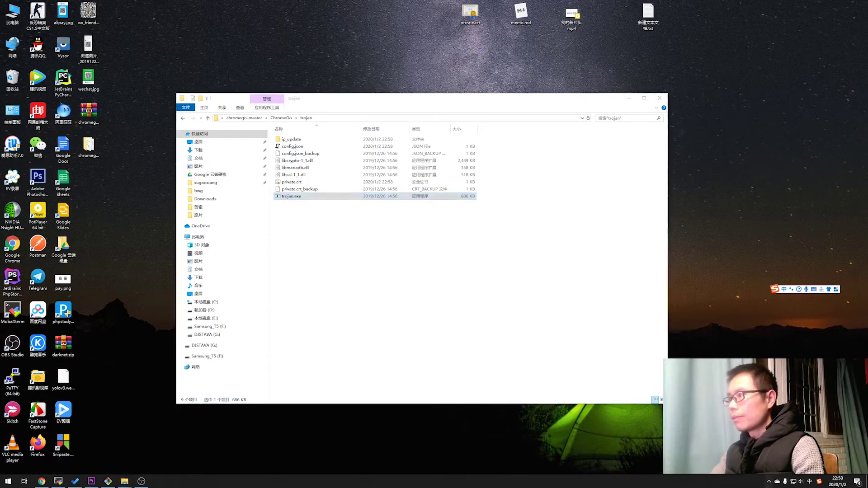
{"action": "double_click", "coordinate": [296, 197]}
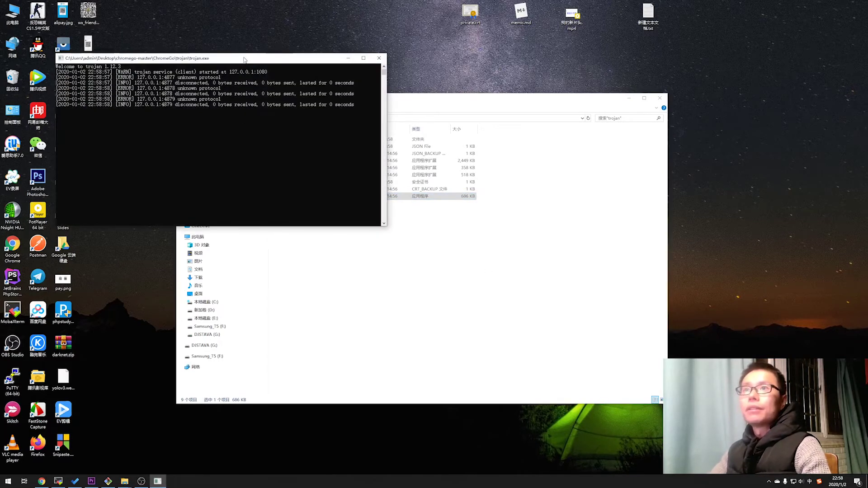
{"action": "left_click_drag", "start_coordinate": [244, 60], "coordinate": [252, 94]}
{"action": "left_click", "coordinate": [276, 160]}
{"action": "key", "text": "Escape"}
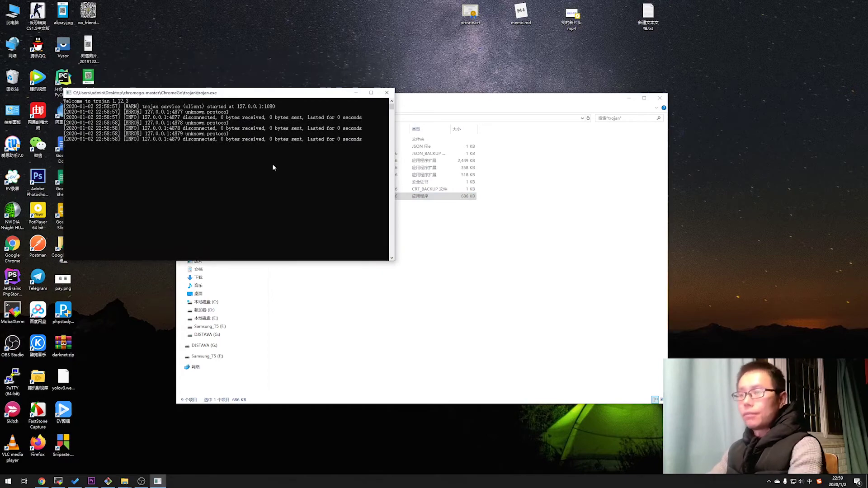
Switch to Chrome, restore its window from full size and resize it to sit beside the trojan console.
{"action": "left_click", "coordinate": [42, 482]}
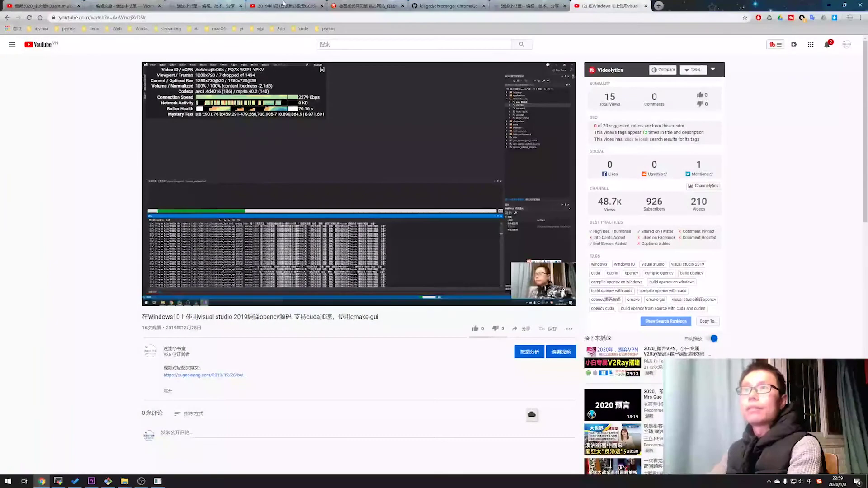
{"action": "double_click", "coordinate": [694, 6]}
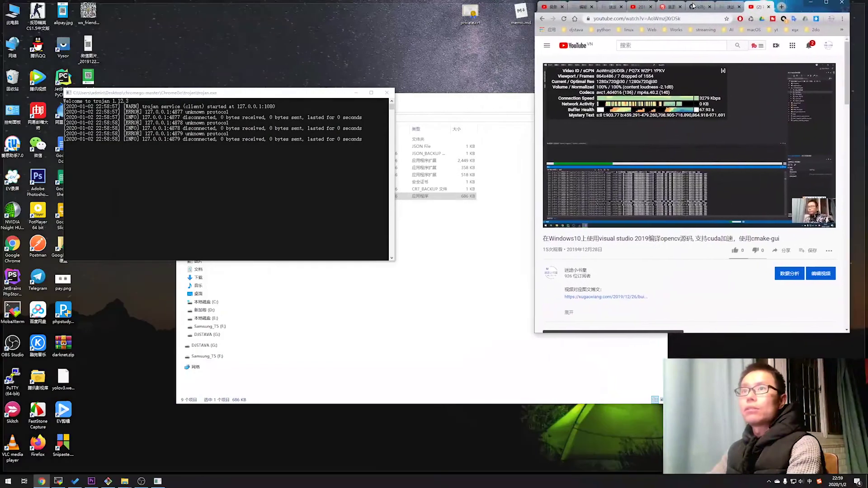
{"action": "key", "text": "super+Up"}
{"action": "mouse_move", "coordinate": [677, 5]}
{"action": "left_mouse_down"}
{"action": "mouse_move", "coordinate": [654, 34]}
{"action": "mouse_move", "coordinate": [687, 16]}
{"action": "left_mouse_up"}
{"action": "left_click_drag", "start_coordinate": [526, 345], "coordinate": [402, 467]}
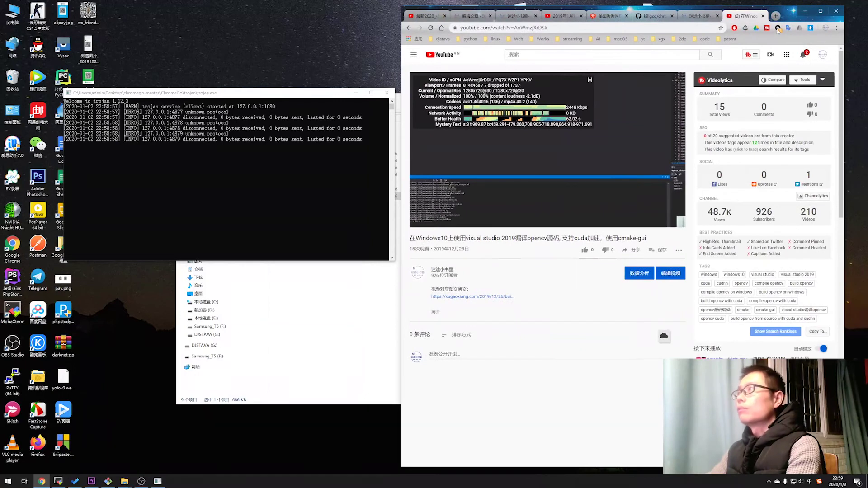
Switch Chrome's proxy extension to the proxy profile and test streaming by jumping the video to about 17:29.
{"action": "left_click", "coordinate": [779, 28]}
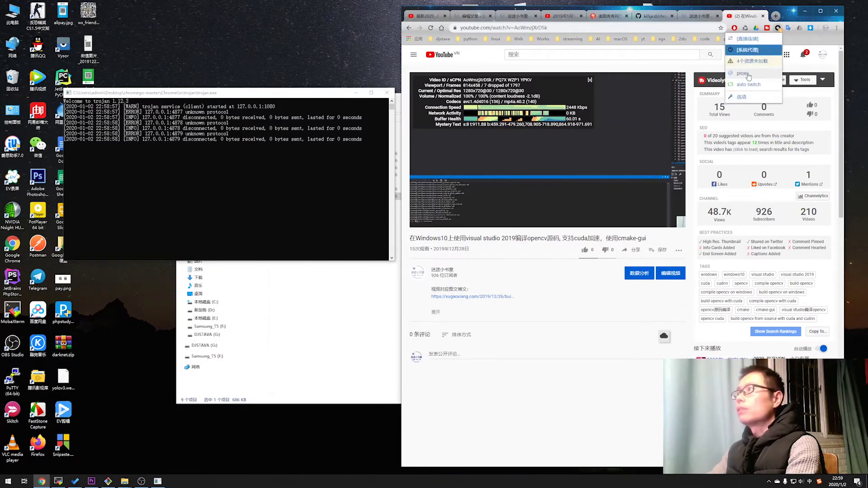
{"action": "left_click", "coordinate": [747, 75]}
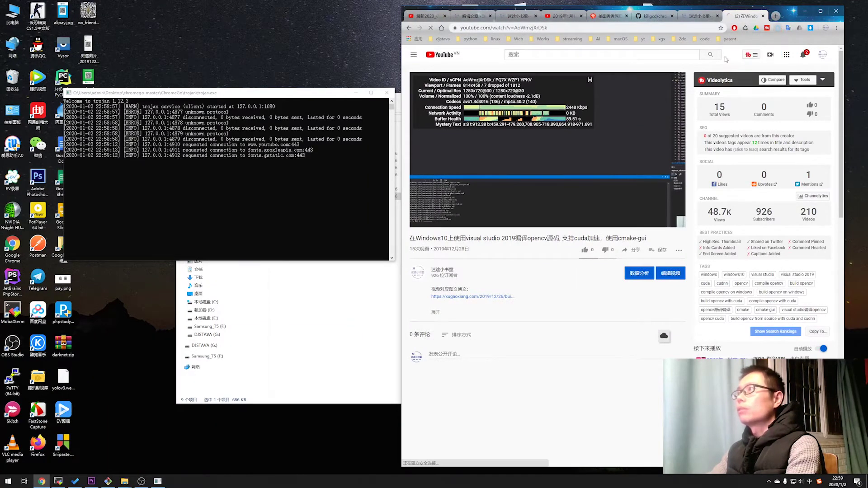
{"action": "left_click", "coordinate": [280, 218]}
{"action": "left_click", "coordinate": [631, 183]}
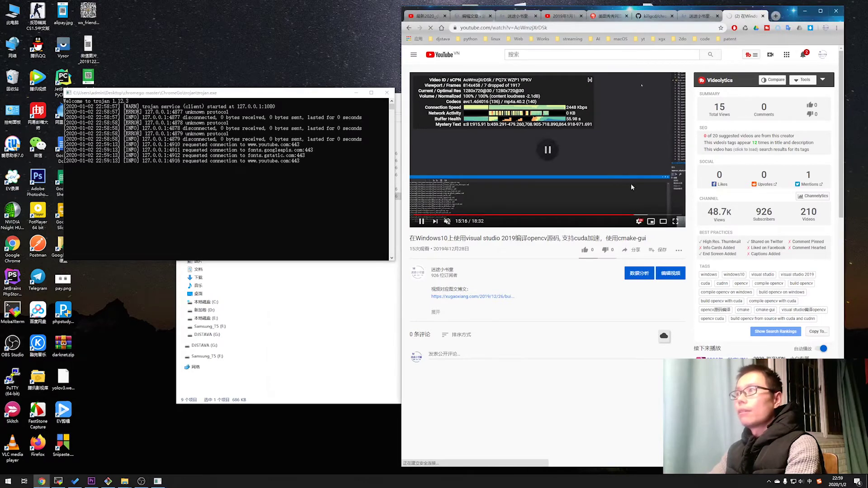
{"action": "left_click", "coordinate": [609, 171]}
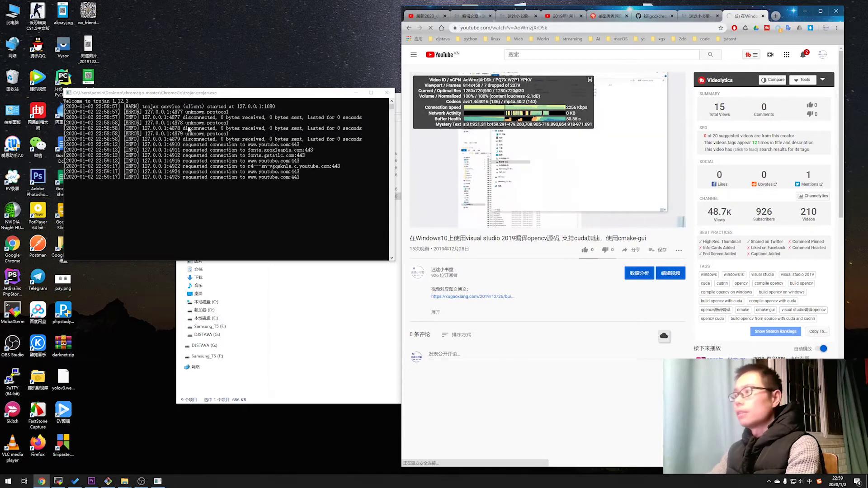
{"action": "left_click", "coordinate": [189, 179]}
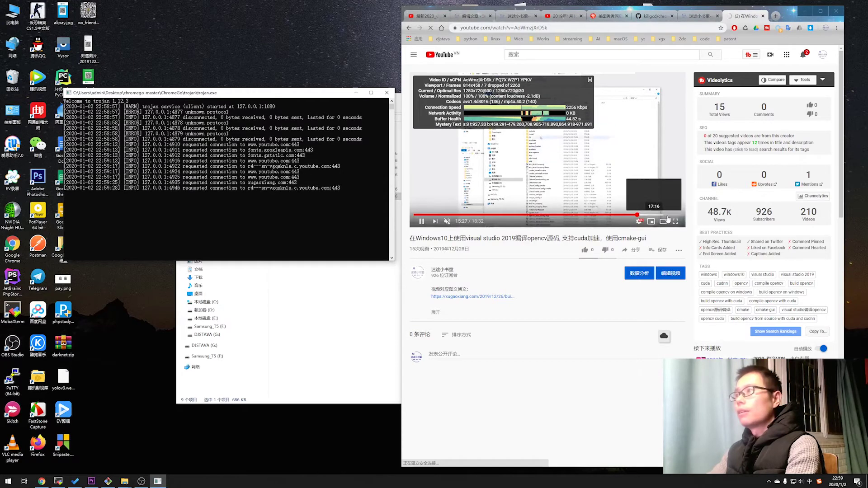
{"action": "left_click", "coordinate": [665, 216]}
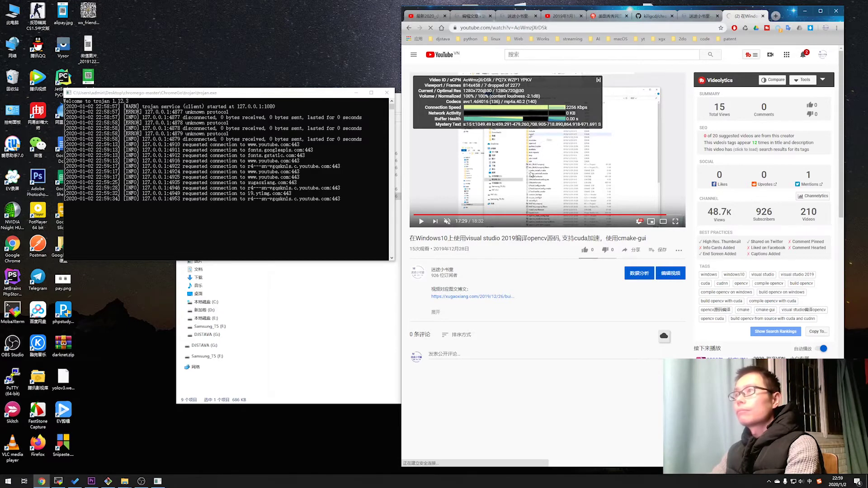
{"action": "scroll", "coordinate": [531, 177], "scroll_direction": "down", "scroll_amount": 4}
{"action": "scroll", "coordinate": [532, 180], "scroll_direction": "up", "scroll_amount": 4}
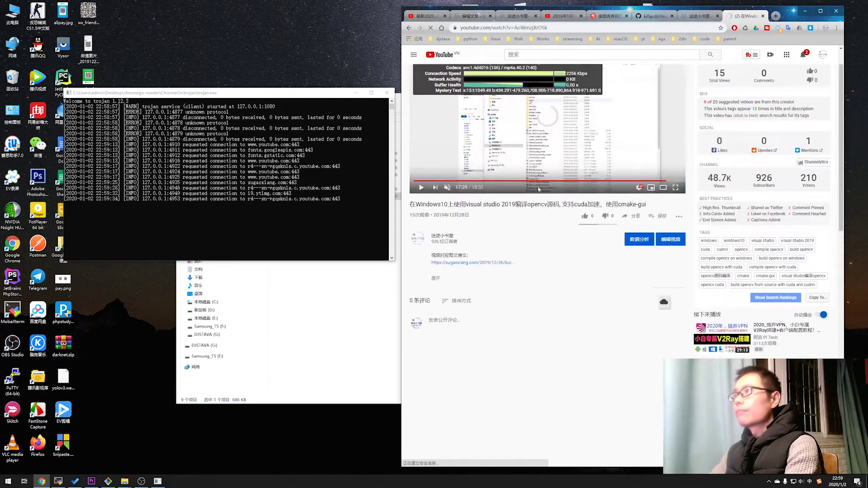
Check the blog tab, go back to the YouTube channel's video list and open the YOLOv3 video-detection video.
{"action": "left_click", "coordinate": [701, 16]}
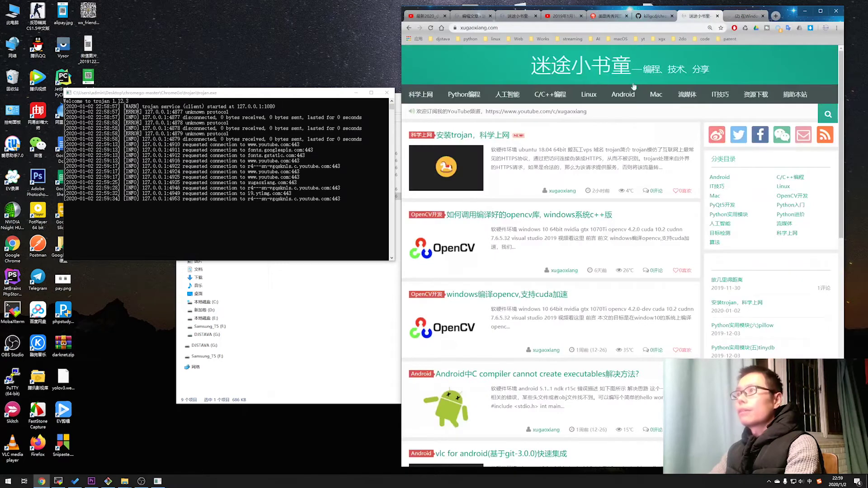
{"action": "left_click", "coordinate": [747, 16]}
{"action": "left_click", "coordinate": [409, 28]}
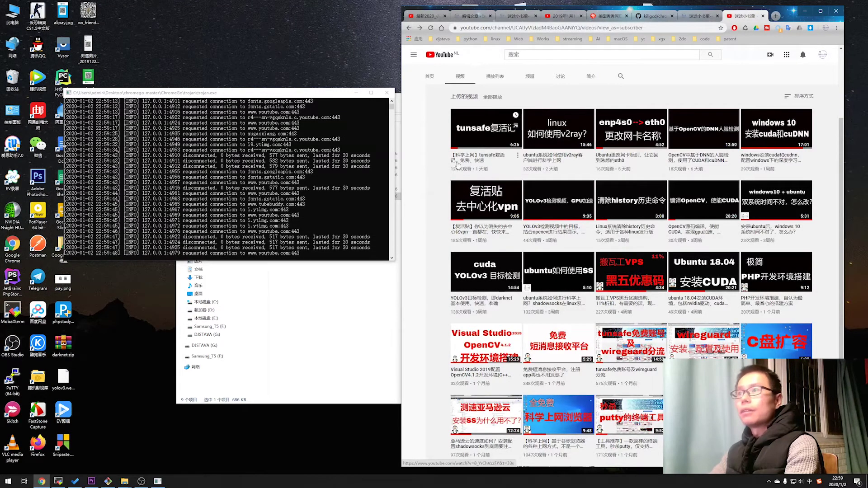
{"action": "left_click", "coordinate": [546, 206]}
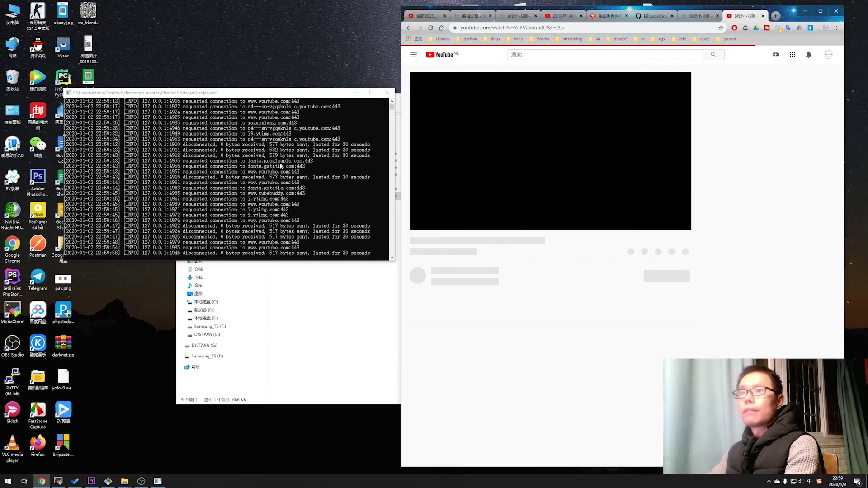
Examine the connection requests and disconnections logged in the trojan console.
{"action": "left_click", "coordinate": [280, 166]}
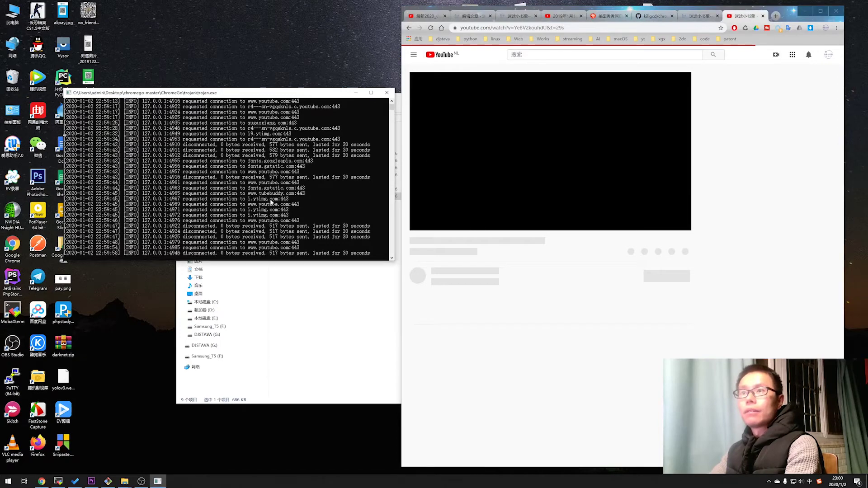
{"action": "left_click", "coordinate": [189, 256]}
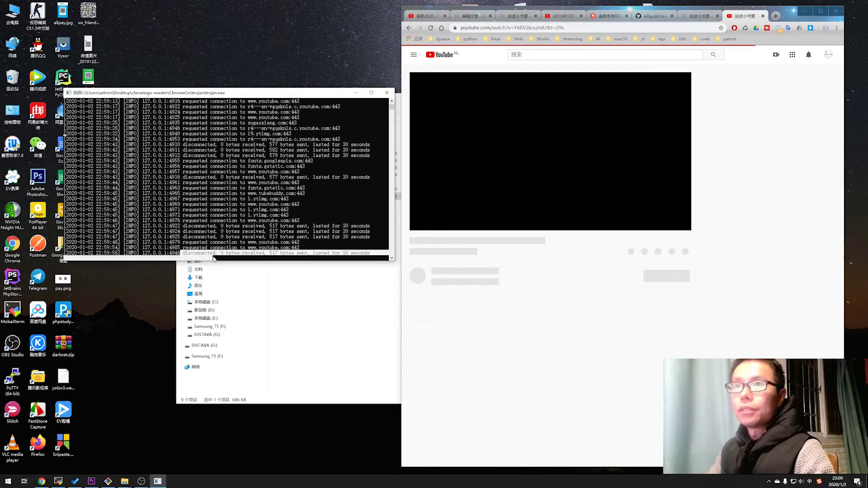
{"action": "left_click", "coordinate": [238, 194]}
{"action": "scroll", "coordinate": [305, 186], "scroll_direction": "up", "scroll_amount": 4}
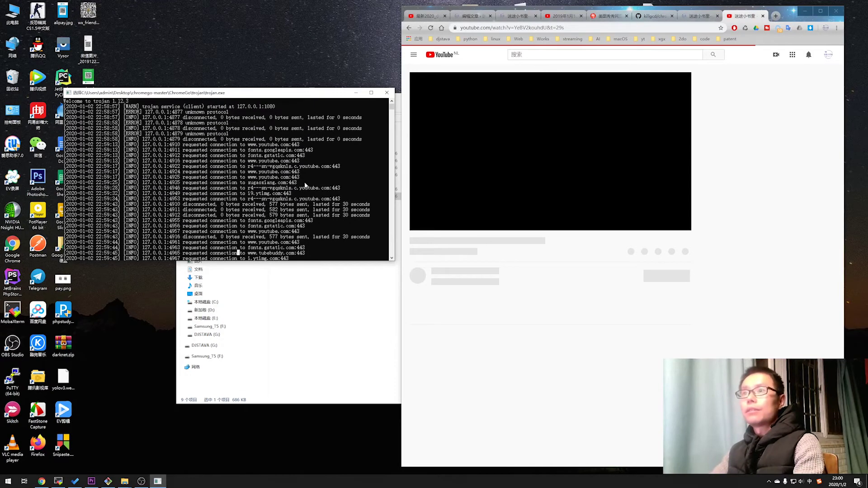
{"action": "scroll", "coordinate": [253, 176], "scroll_direction": "down", "scroll_amount": 10}
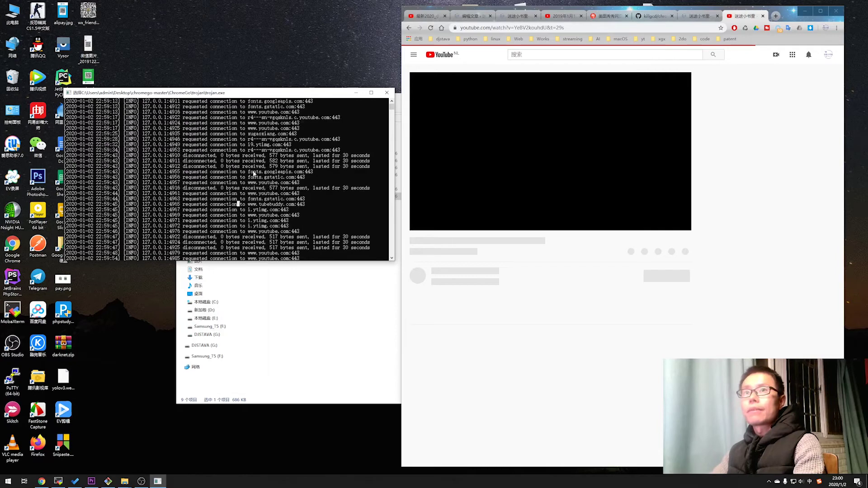
{"action": "scroll", "coordinate": [280, 210], "scroll_direction": "up", "scroll_amount": 5}
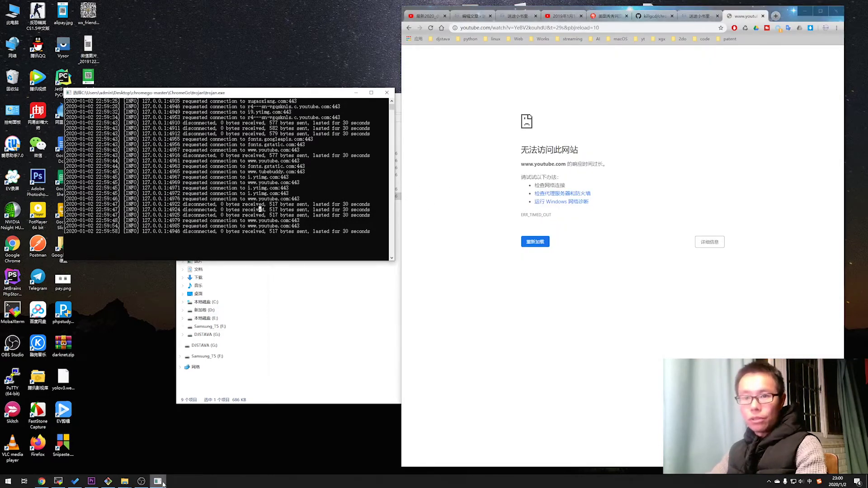
Return to the ChromeGo folder in File Explorer and open the ip_Update subfolder inside Brook.
{"action": "left_click", "coordinate": [41, 482]}
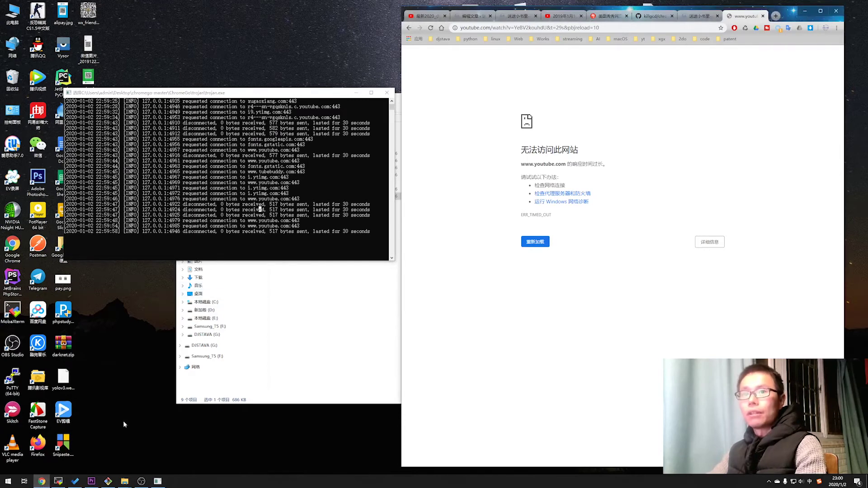
{"action": "left_click", "coordinate": [124, 482]}
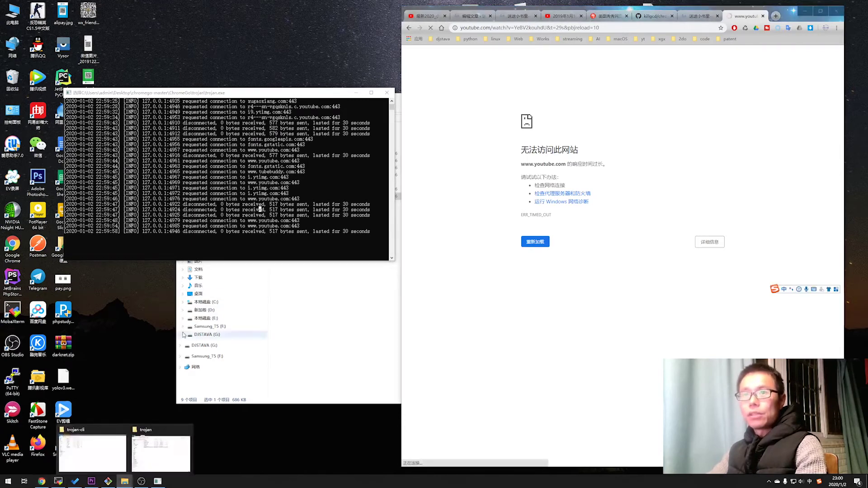
{"action": "left_click", "coordinate": [165, 449]}
{"action": "left_click", "coordinate": [395, 256]}
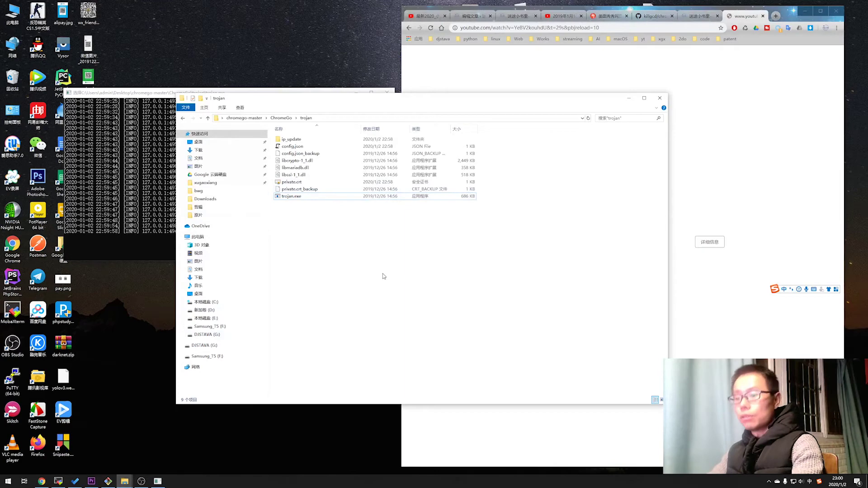
{"action": "left_click", "coordinate": [281, 118]}
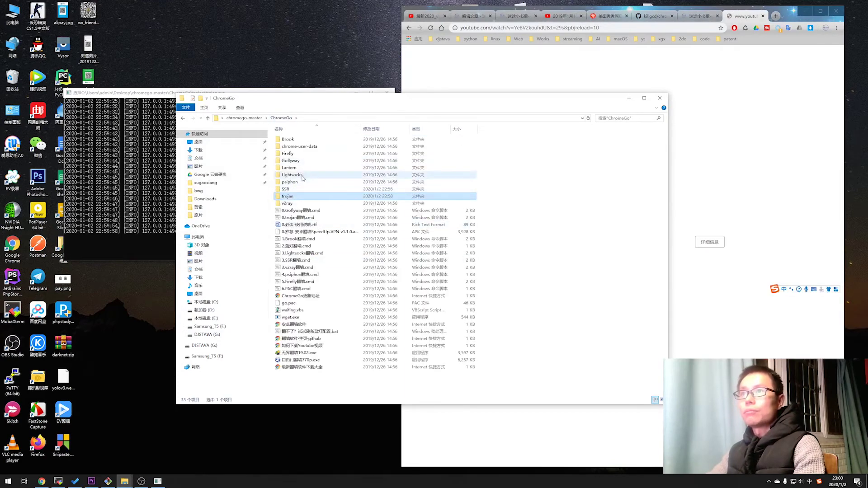
{"action": "left_click", "coordinate": [287, 141]}
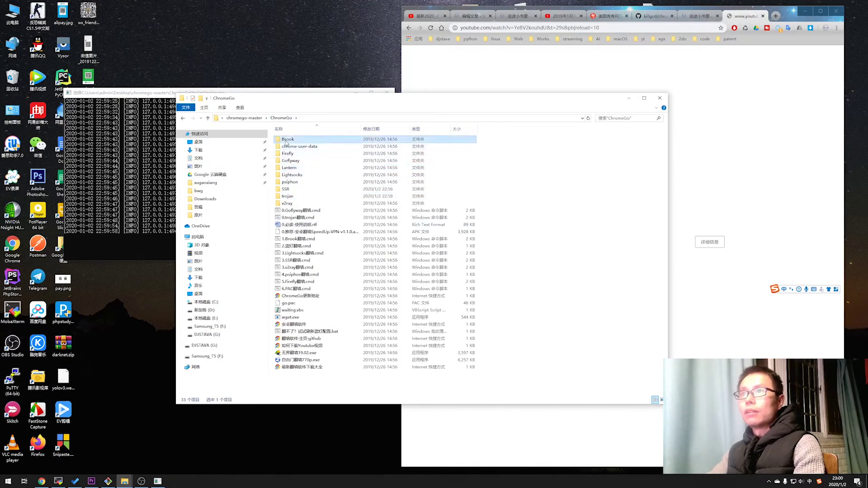
{"action": "double_click", "coordinate": [287, 140]}
{"action": "double_click", "coordinate": [292, 140]}
Try to update the Brook configuration with ip_1.bat.
{"action": "double_click", "coordinate": [291, 147]}
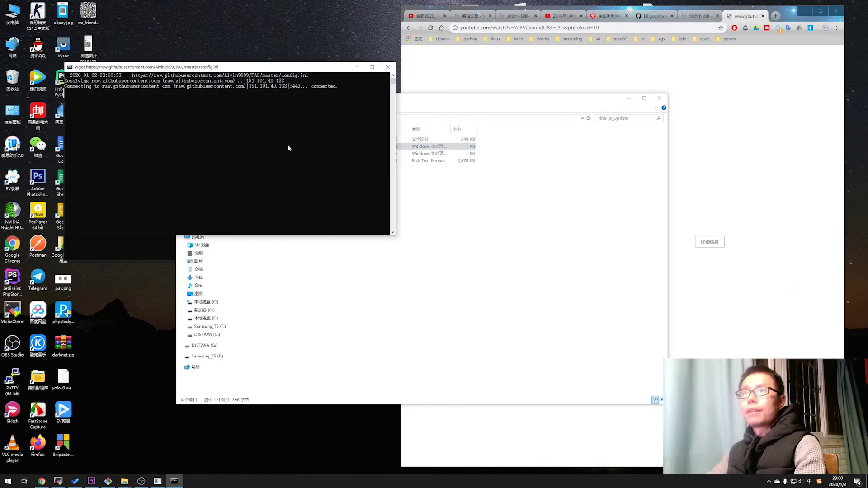
{"action": "left_click", "coordinate": [326, 179]}
{"action": "left_click", "coordinate": [431, 211]}
Run ip_2.bat to update the Brook configuration, exit it on completion and close the ip_1.bat console.
{"action": "double_click", "coordinate": [290, 154]}
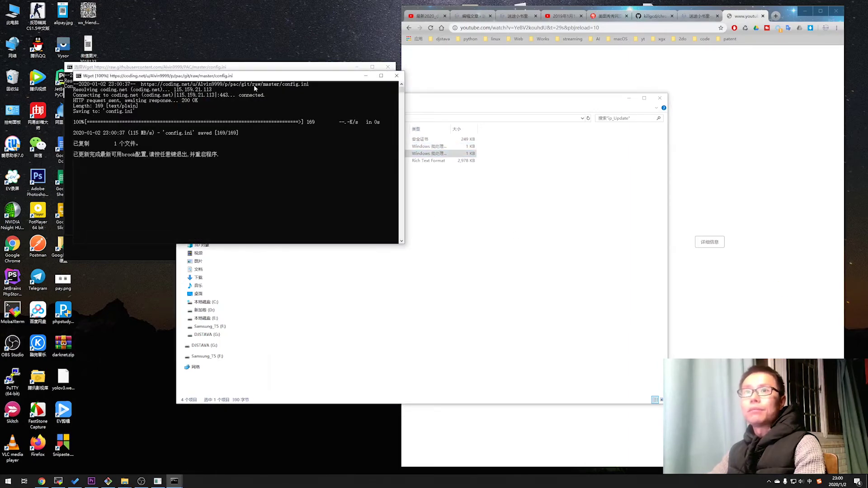
{"action": "key", "text": "Return"}
{"action": "left_click", "coordinate": [326, 178]}
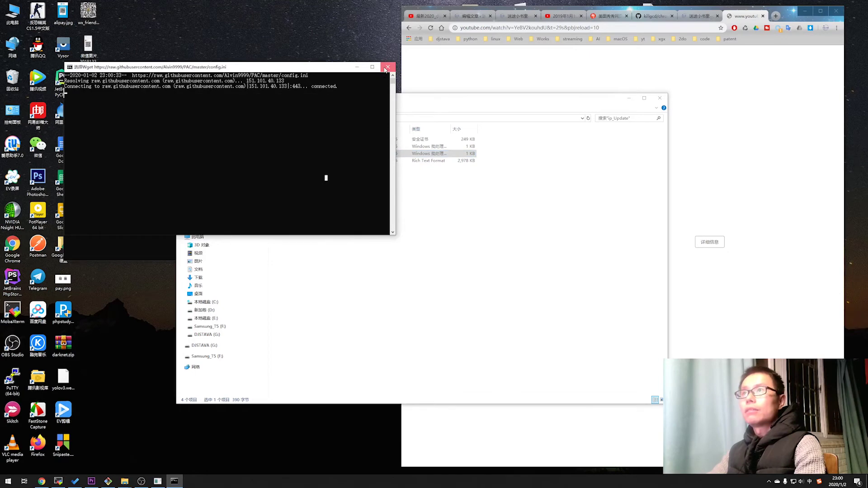
{"action": "left_click", "coordinate": [627, 396]}
Close the trojan console and look through the running processes in Task Manager.
{"action": "left_click", "coordinate": [770, 483]}
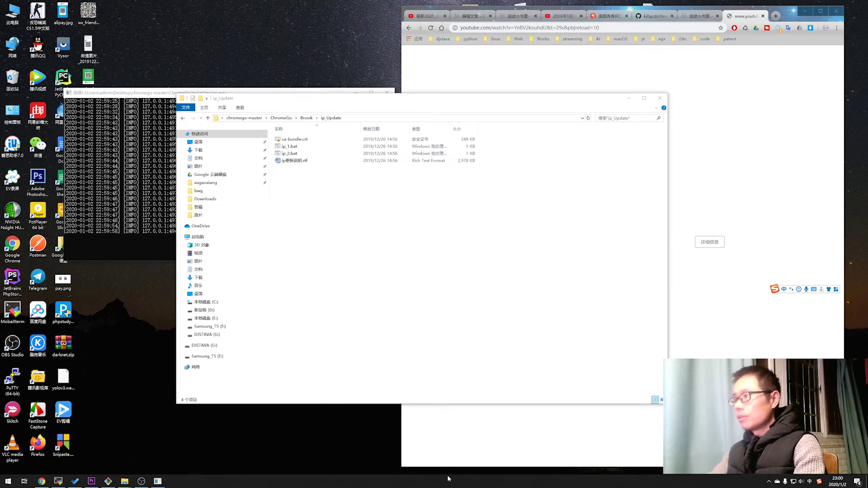
{"action": "left_click", "coordinate": [157, 481]}
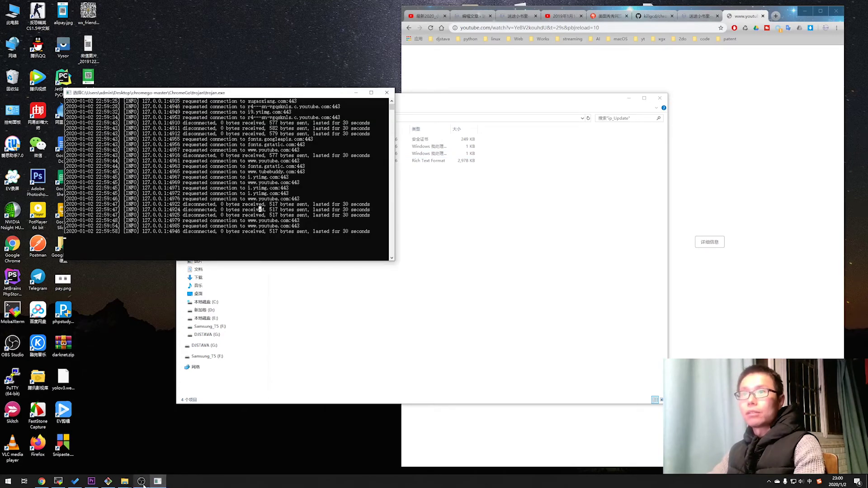
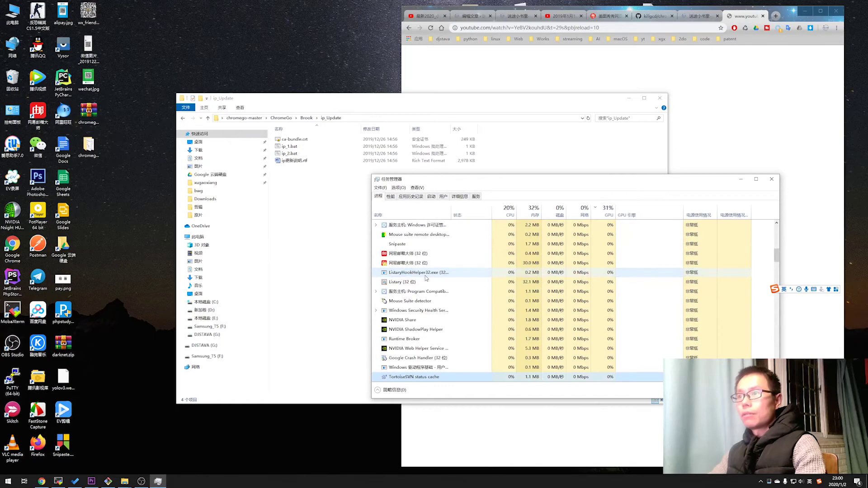
{"action": "scroll", "coordinate": [426, 278], "scroll_direction": "down", "scroll_amount": 5}
{"action": "scroll", "coordinate": [426, 278], "scroll_direction": "up", "scroll_amount": 5}
{"action": "scroll", "coordinate": [425, 278], "scroll_direction": "down", "scroll_amount": 5}
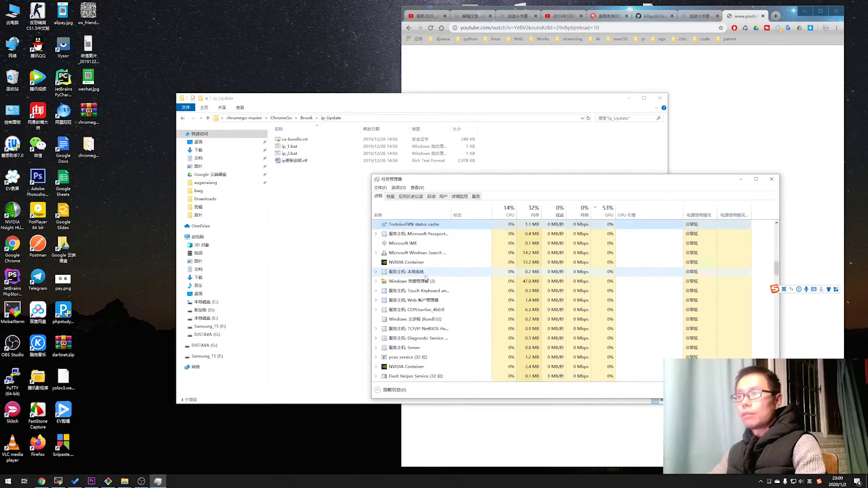
{"action": "left_click", "coordinate": [772, 179]}
Launch BrookTools.exe from the Brook folder and start the proxy with the configured Brook server.
{"action": "left_click", "coordinate": [308, 119]}
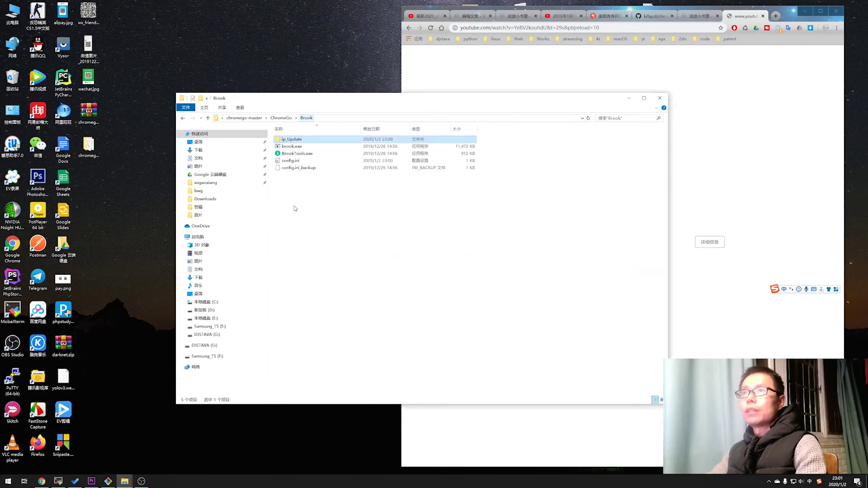
{"action": "left_click", "coordinate": [293, 147]}
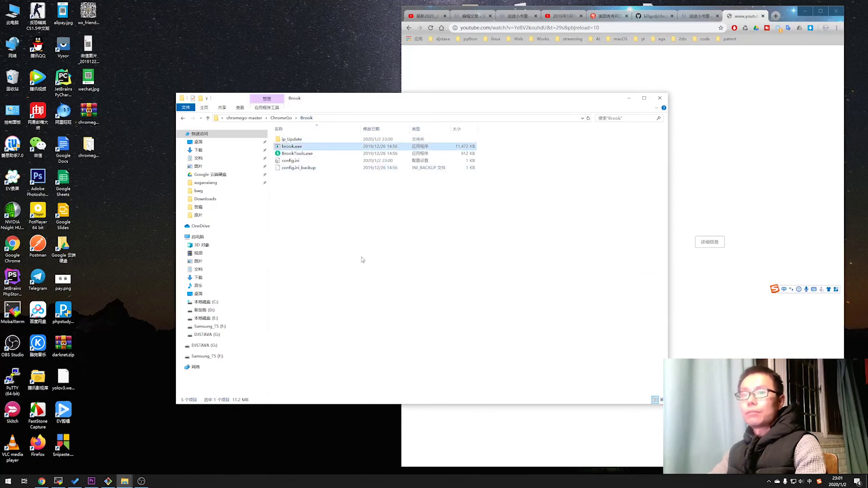
{"action": "left_click", "coordinate": [768, 483]}
{"action": "left_click", "coordinate": [450, 318]}
{"action": "double_click", "coordinate": [297, 154]}
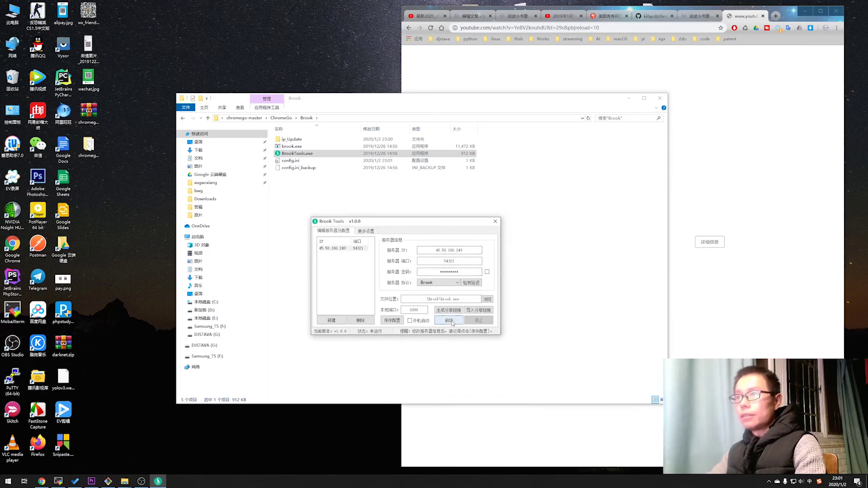
{"action": "left_click", "coordinate": [411, 311]}
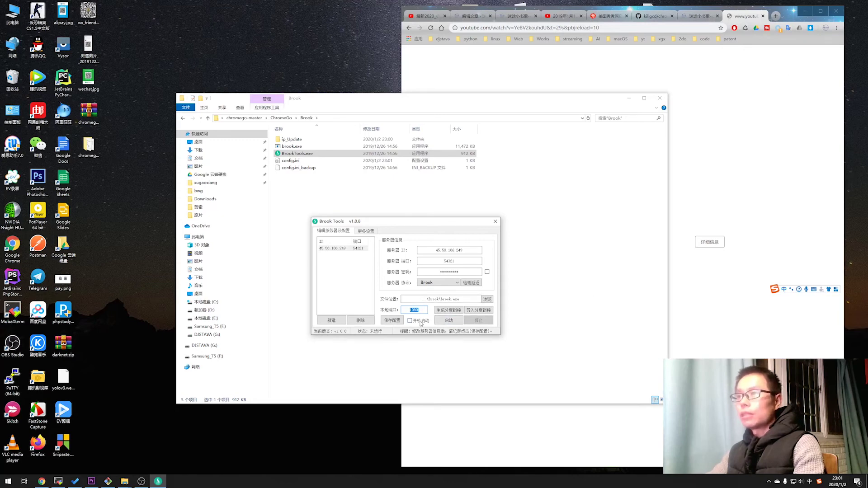
{"action": "left_click", "coordinate": [448, 321]}
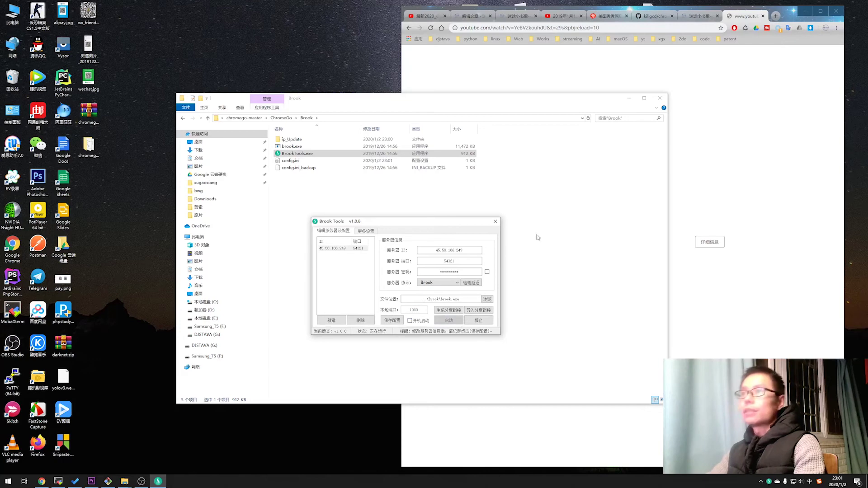
Switch to Chrome, select the proxy mode in the browser extension and reload the YouTube video page.
{"action": "left_click", "coordinate": [785, 39]}
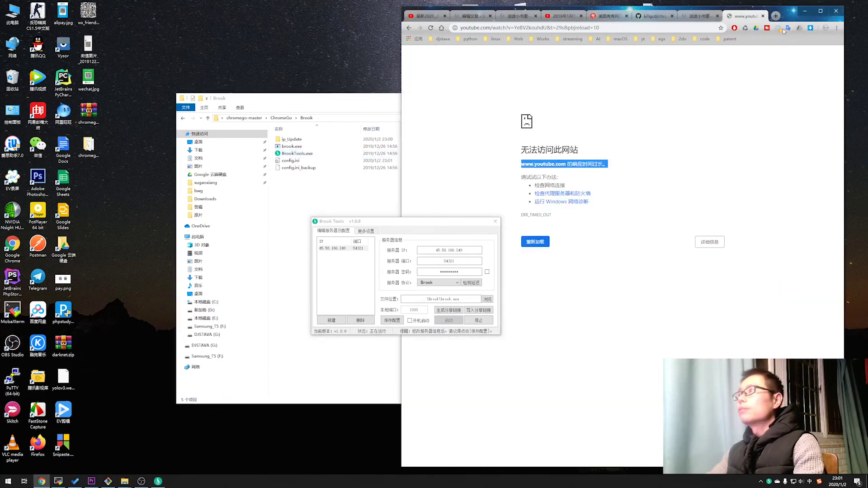
{"action": "left_click", "coordinate": [785, 29]}
{"action": "left_click", "coordinate": [749, 73]}
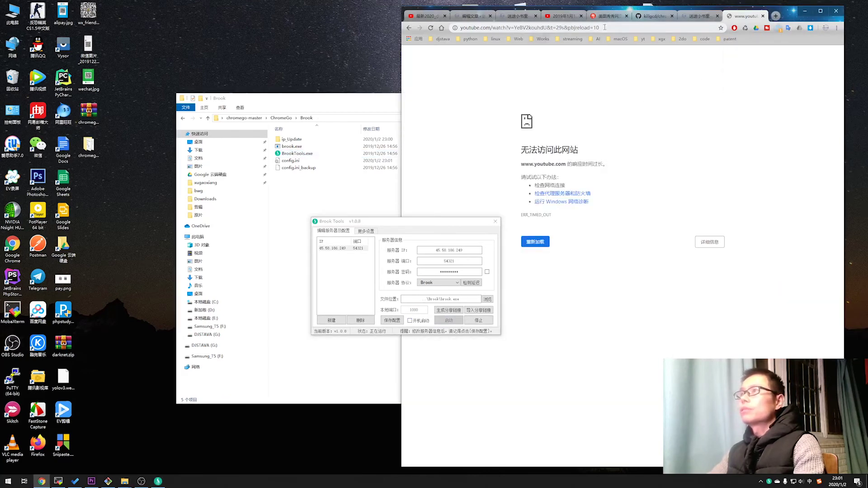
{"action": "key", "text": "F5"}
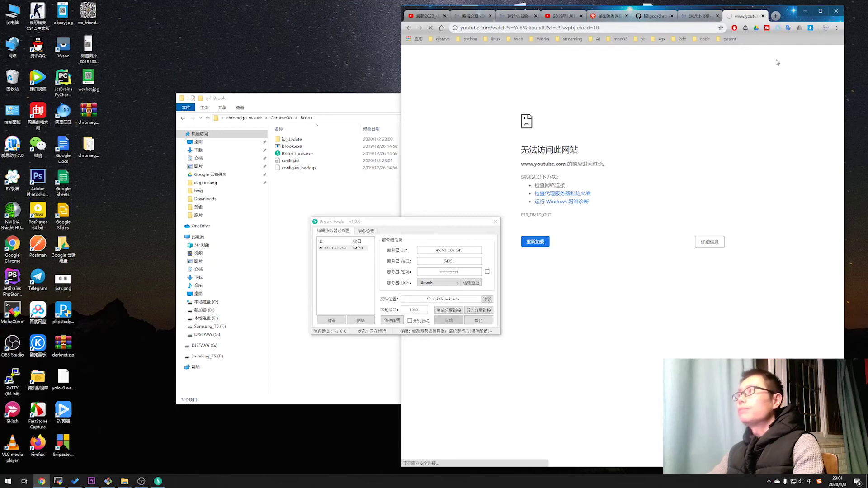
Arrange the Brook Tools and File Explorer windows beside Chrome and go up to the ChromeGo folder.
{"action": "left_click_drag", "start_coordinate": [413, 225], "coordinate": [287, 321]}
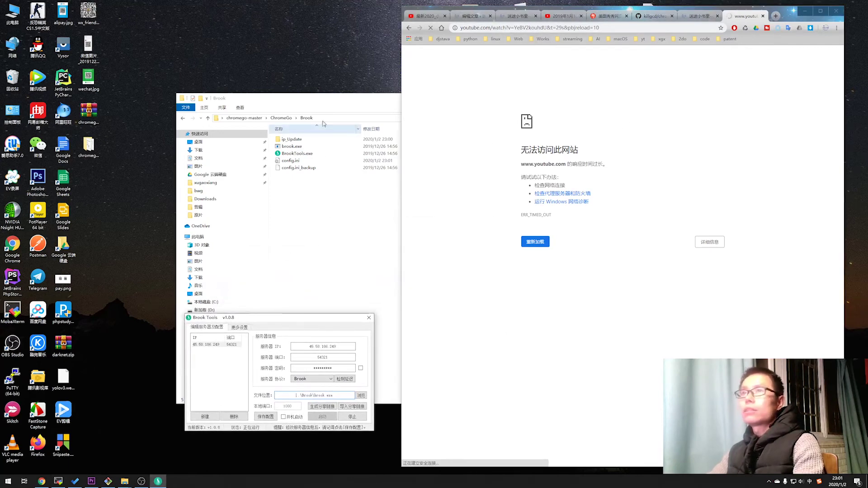
{"action": "left_click_drag", "start_coordinate": [324, 103], "coordinate": [162, 101]}
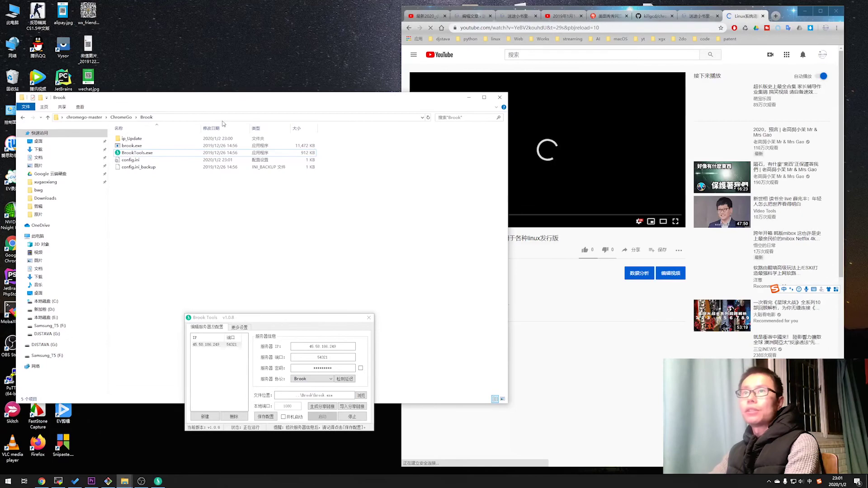
{"action": "left_click_drag", "start_coordinate": [229, 102], "coordinate": [227, 142]}
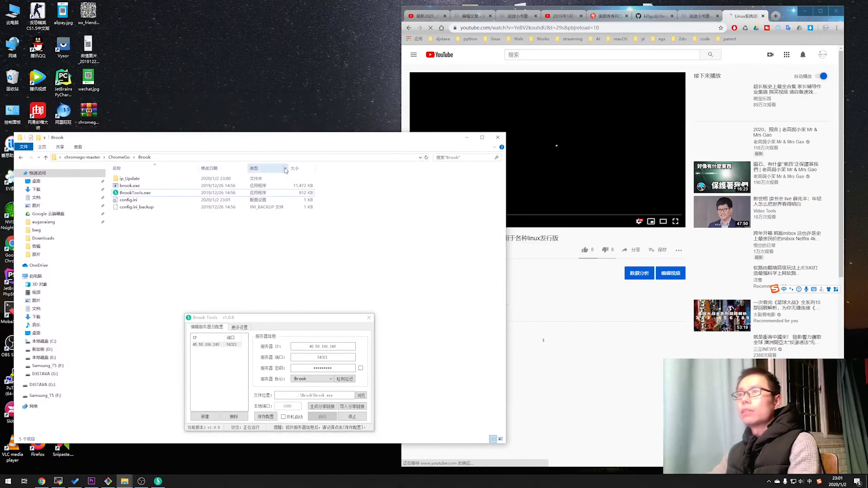
{"action": "left_click", "coordinate": [119, 157]}
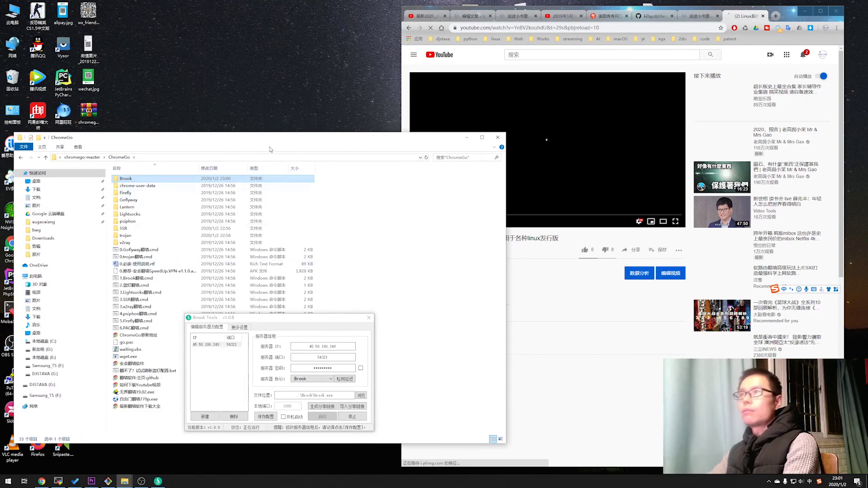
{"action": "left_click", "coordinate": [399, 74]}
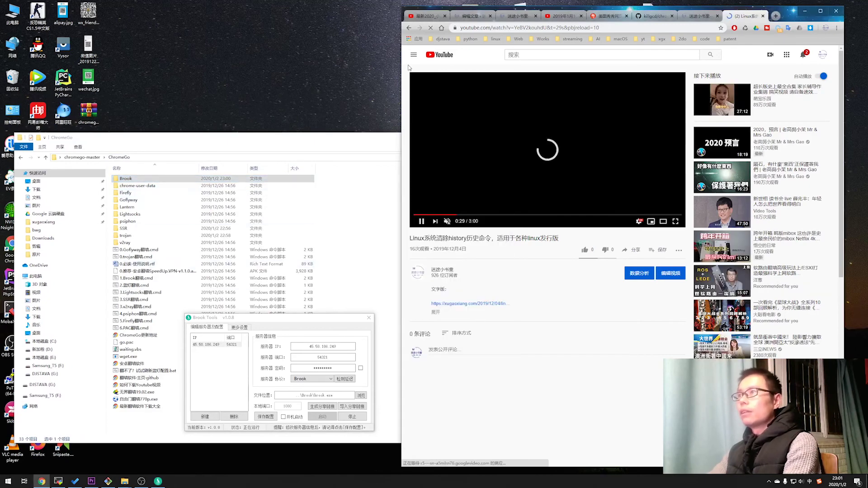
{"action": "left_click_drag", "start_coordinate": [282, 321], "coordinate": [231, 42]}
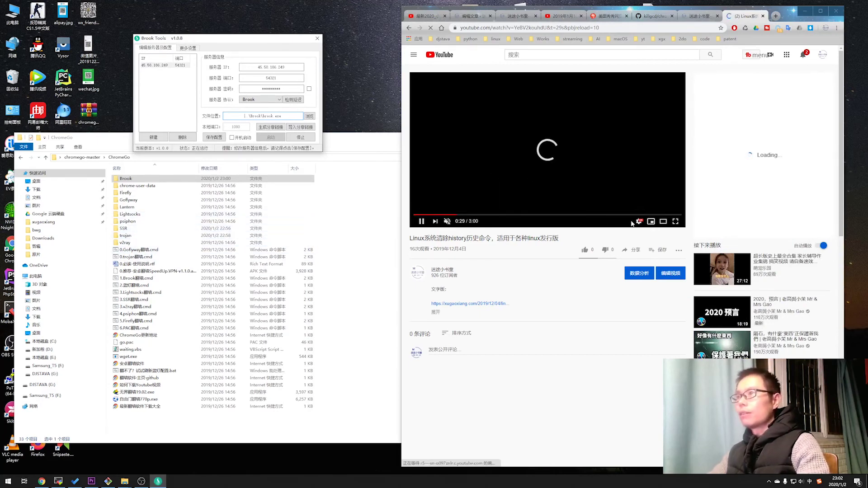
Show the detailed playback statistics on the YouTube video and set its quality to 720p.
{"action": "right_click", "coordinate": [435, 123]}
{"action": "left_click", "coordinate": [465, 194]}
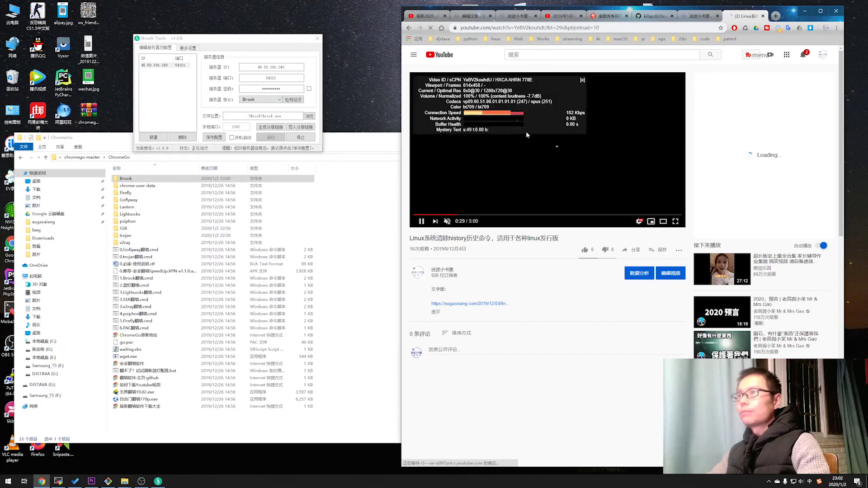
{"action": "left_click", "coordinate": [639, 222]}
{"action": "left_click", "coordinate": [657, 203]}
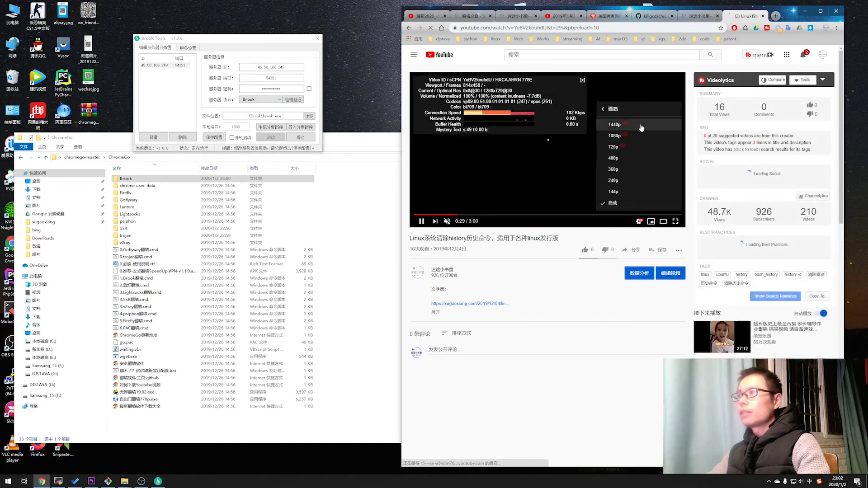
{"action": "left_click", "coordinate": [626, 146]}
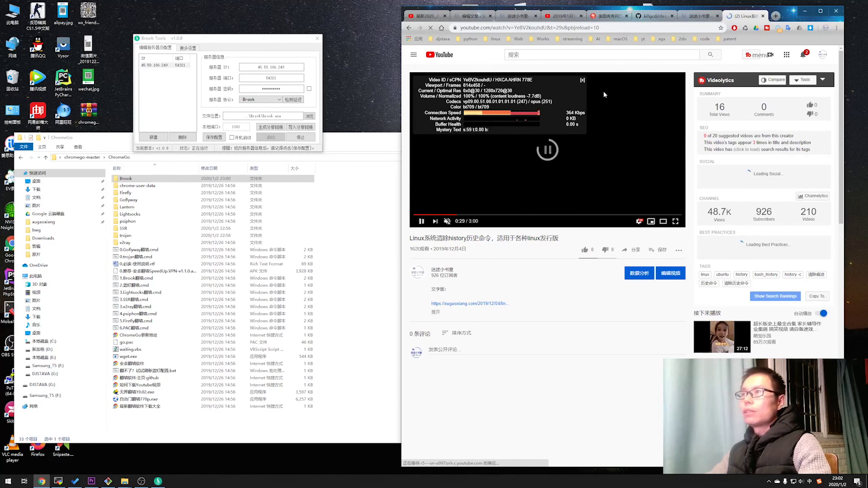
Reposition Brook Tools above the ChromeGo folder window and switch to OBS.
{"action": "left_click_drag", "start_coordinate": [251, 39], "coordinate": [243, 18]}
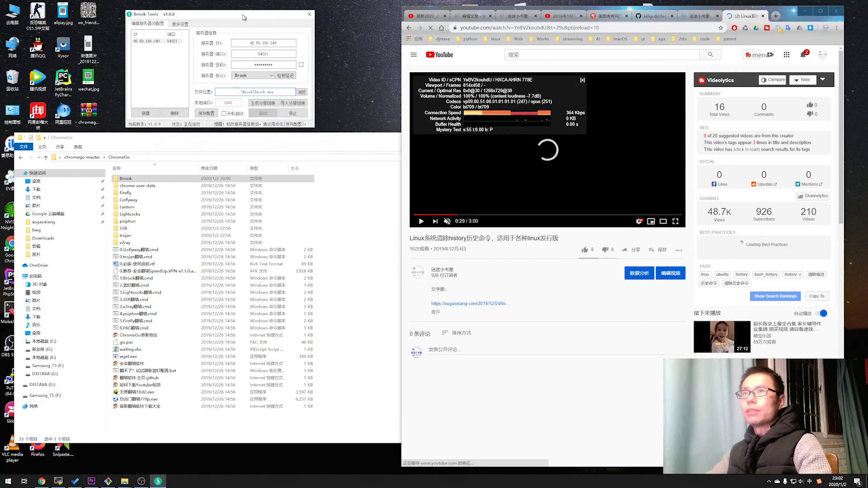
{"action": "left_click_drag", "start_coordinate": [277, 142], "coordinate": [271, 144]}
{"action": "left_click", "coordinate": [422, 359]}
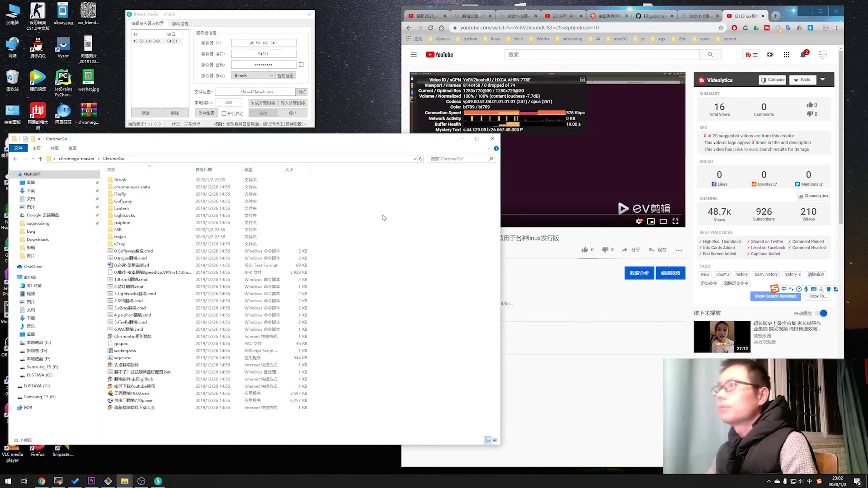
{"action": "left_click", "coordinate": [142, 482]}
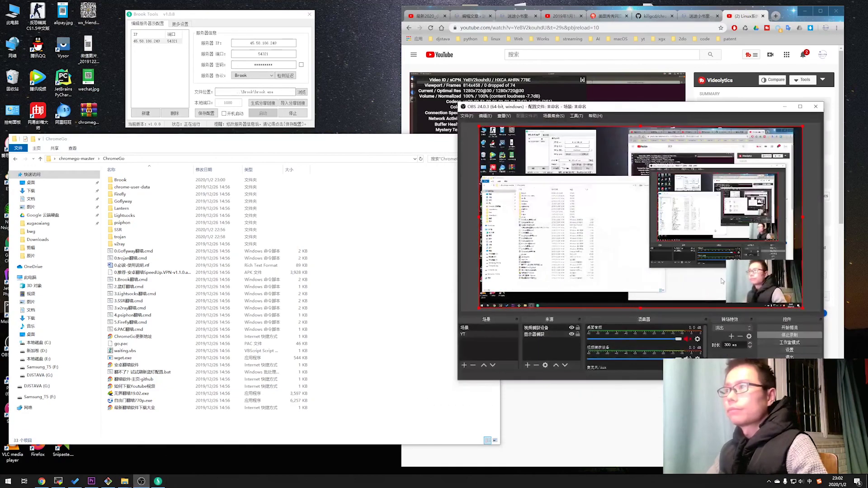